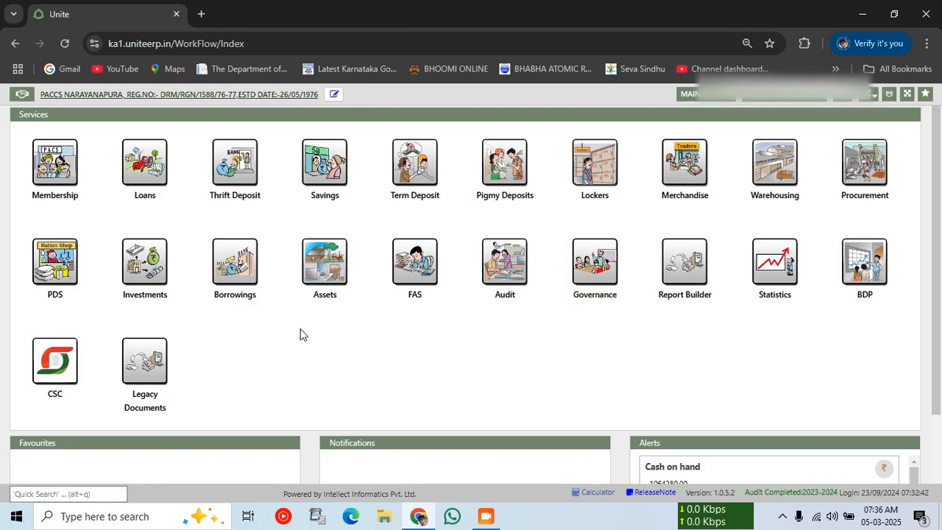
Open the Loans workflow from the Services dashboard.
drag(862, 495, 902, 501)
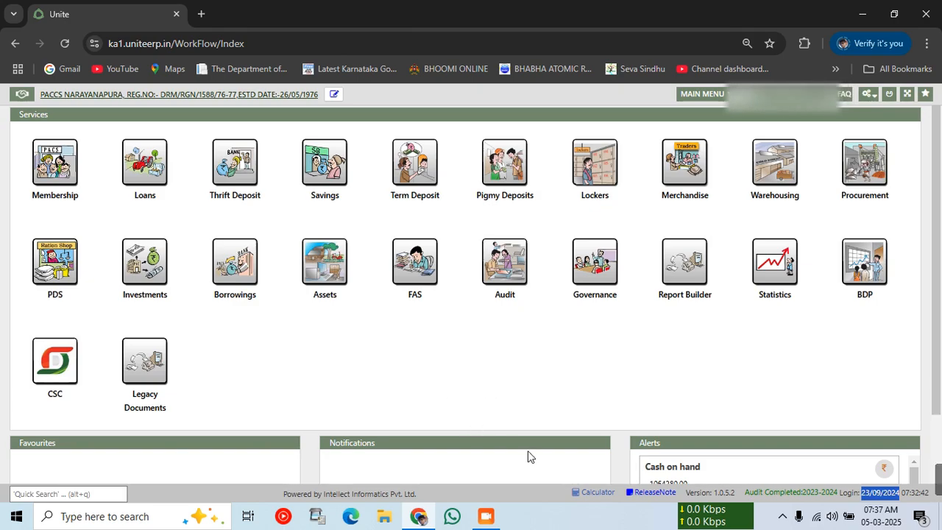
click(153, 181)
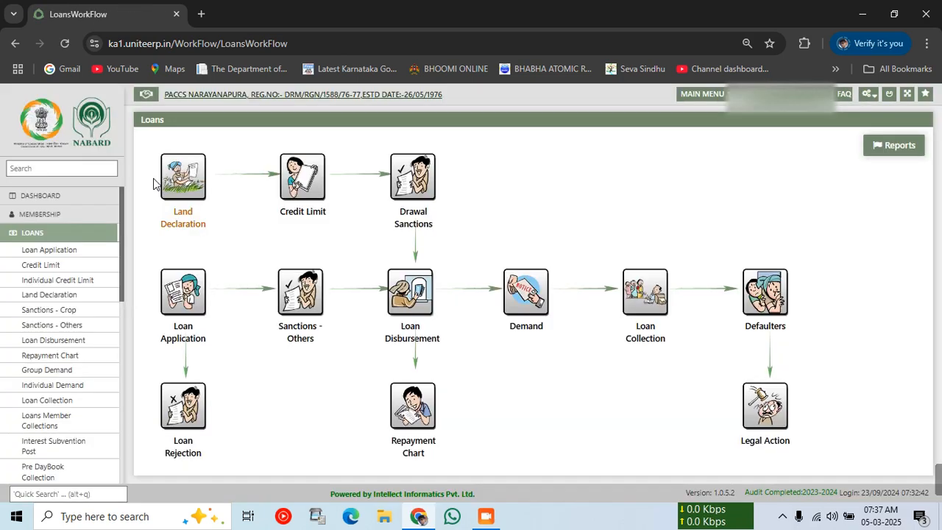
Go to Loan Collection's Pre DayBook Collection page and bring up the member search.
click(645, 293)
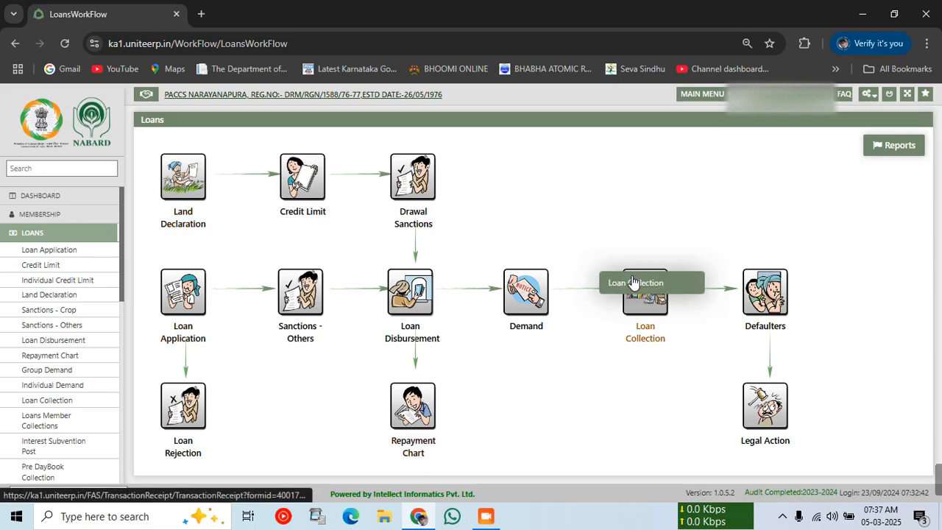
click(635, 284)
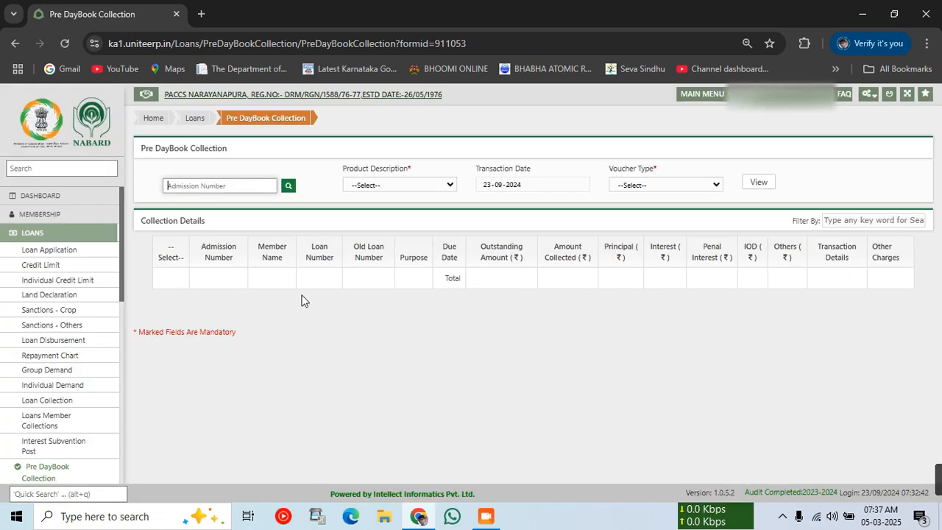
click(287, 187)
Keep Normal KCC as the loan product in the member search.
click(407, 194)
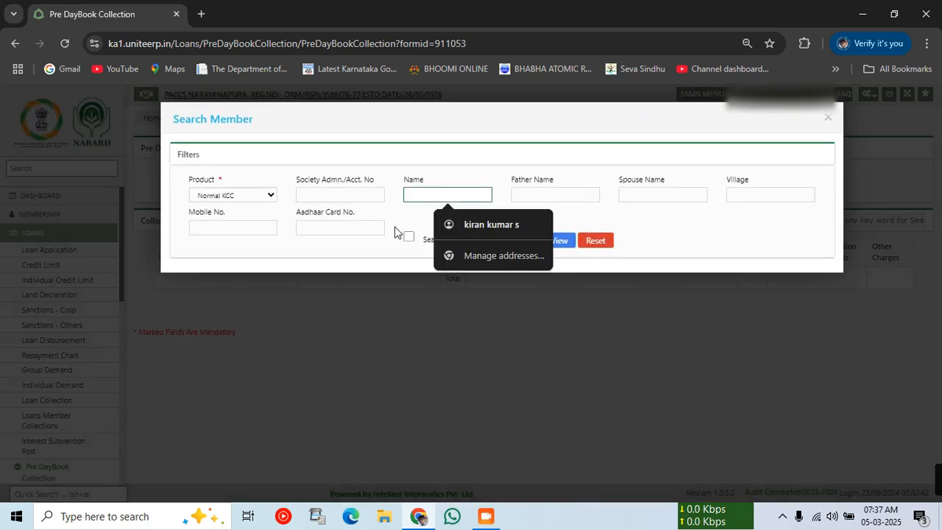
click(233, 195)
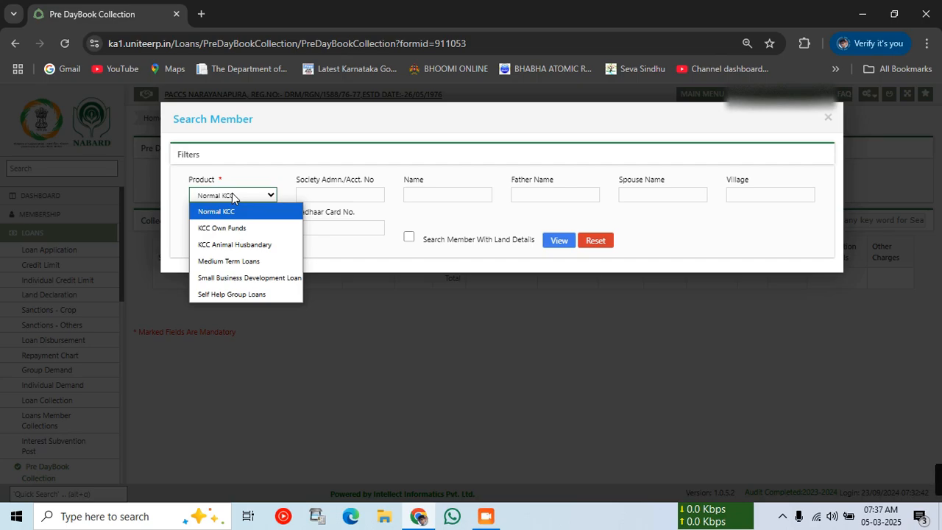
click(233, 195)
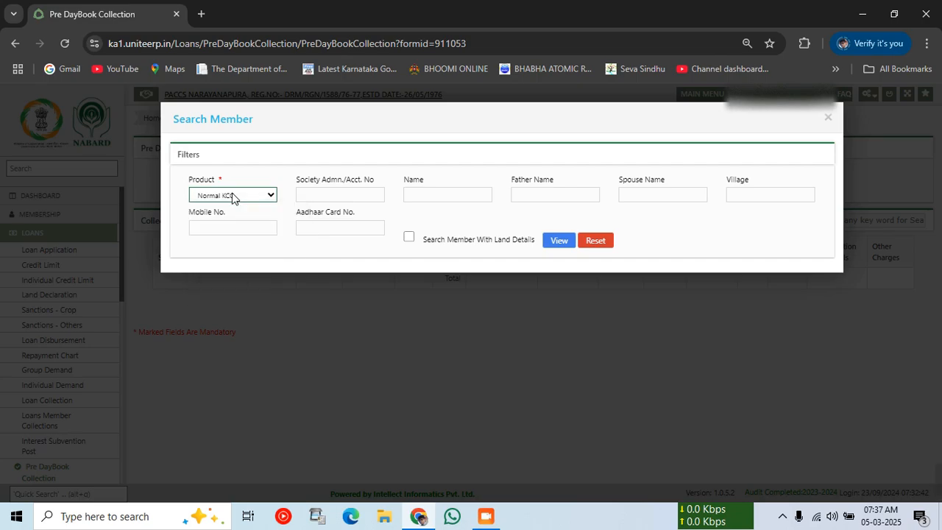
click(233, 195)
click(233, 195)
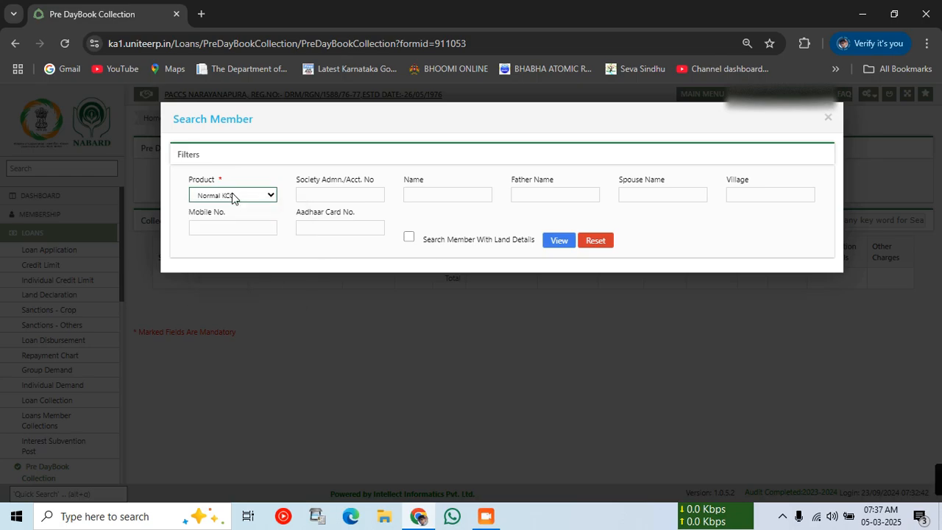
click(272, 151)
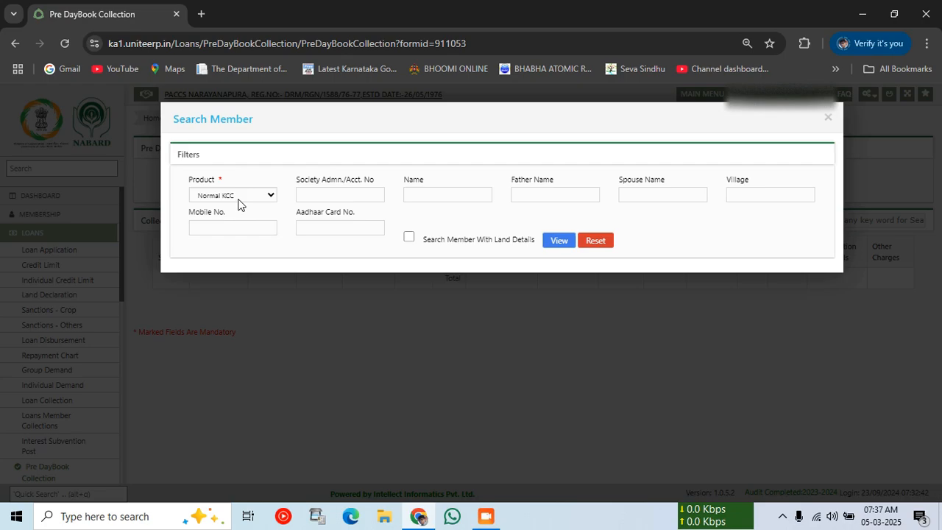
click(237, 197)
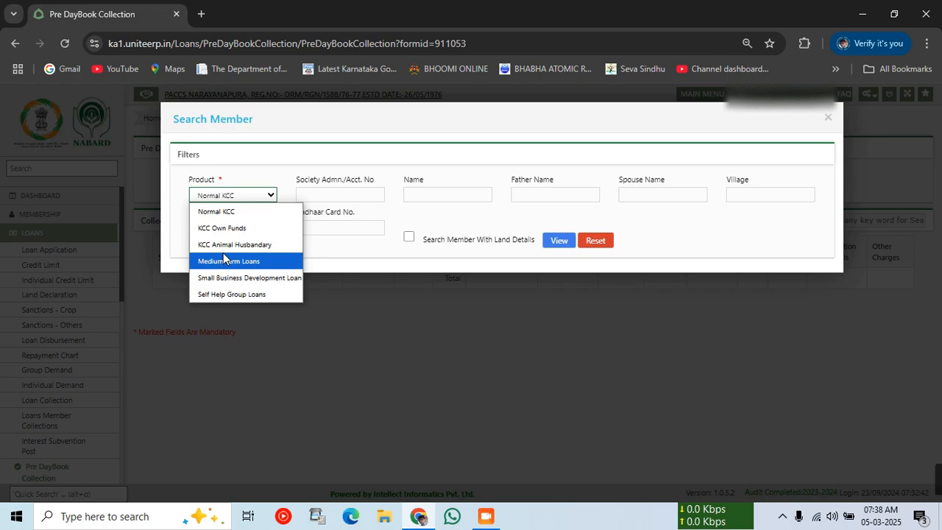
click(217, 213)
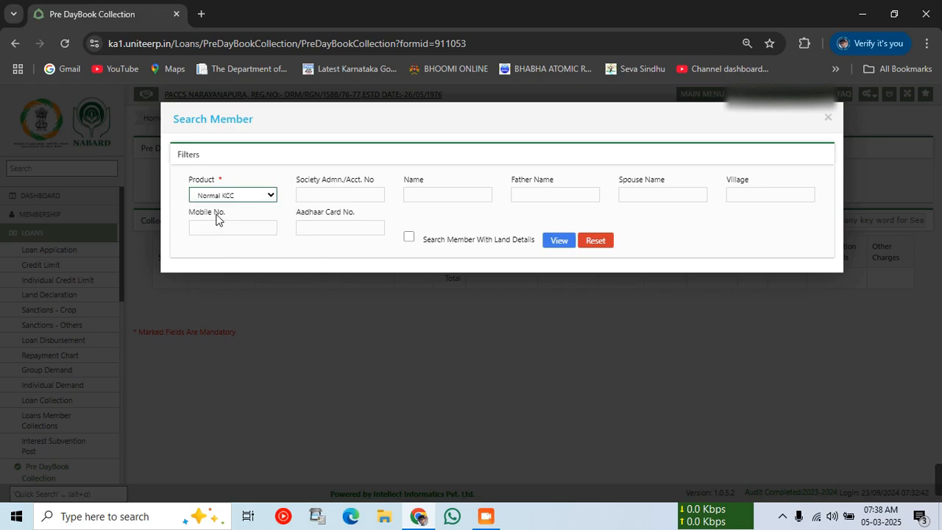
Filter members by a partial member name and spouse name, then run the search.
click(445, 197)
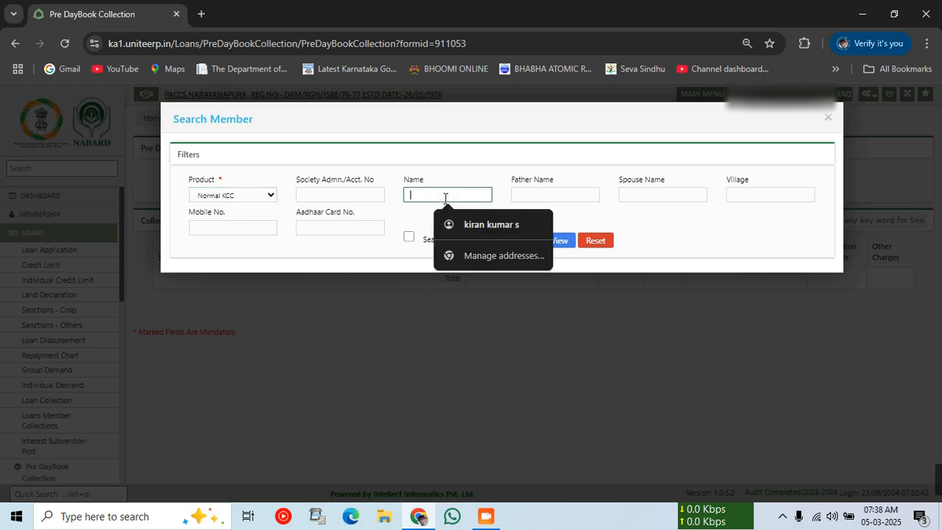
text(manj)
key(Tab)
key(Tab)
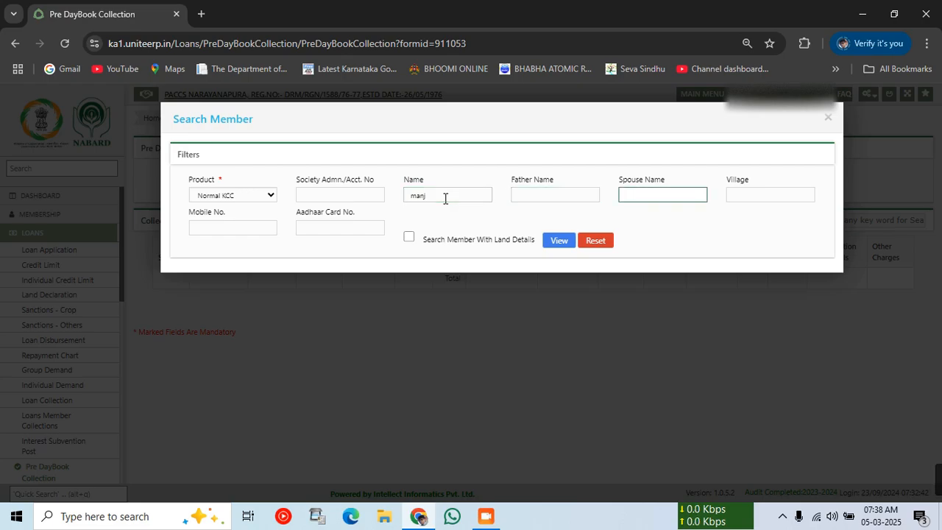
text(sanna)
click(561, 246)
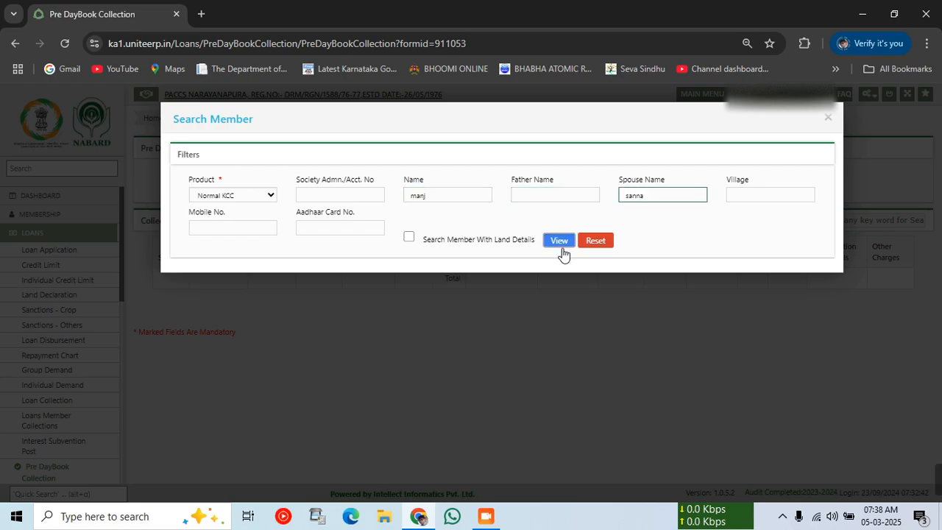
click(561, 246)
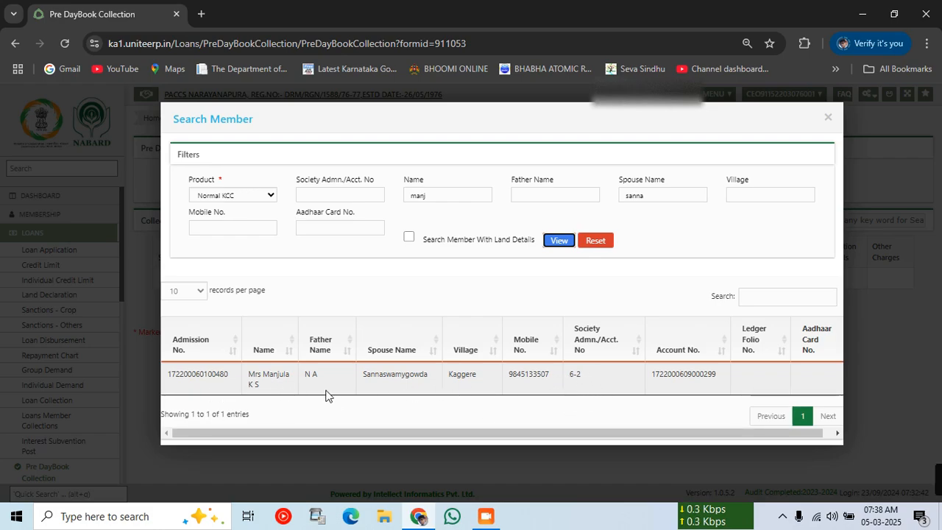
Pick the member, load their Normal KCC loans for Cash collection, and tick the 40000.00 loan.
click(288, 383)
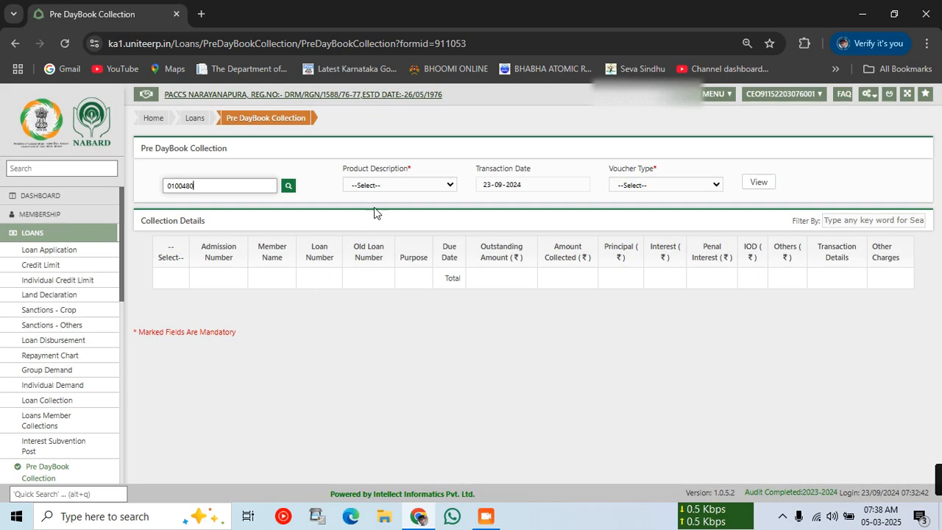
click(381, 186)
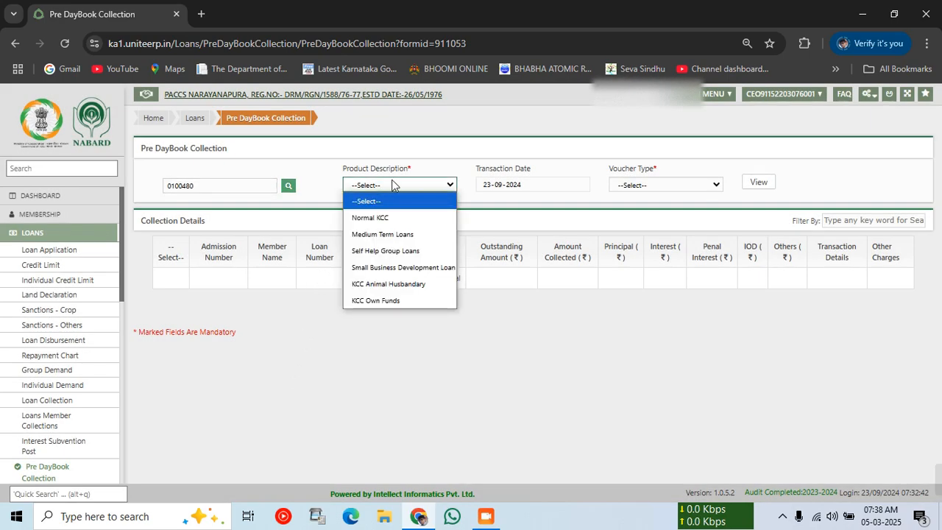
click(391, 218)
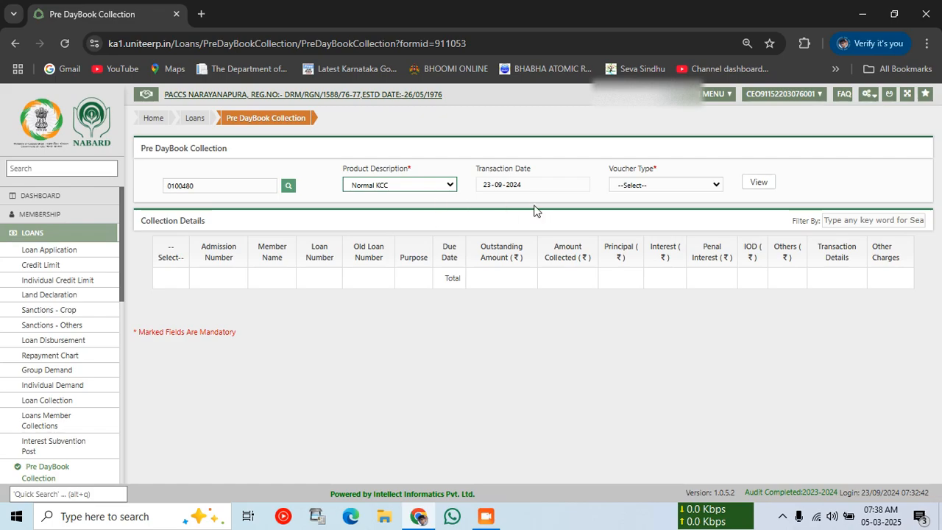
click(633, 185)
click(628, 217)
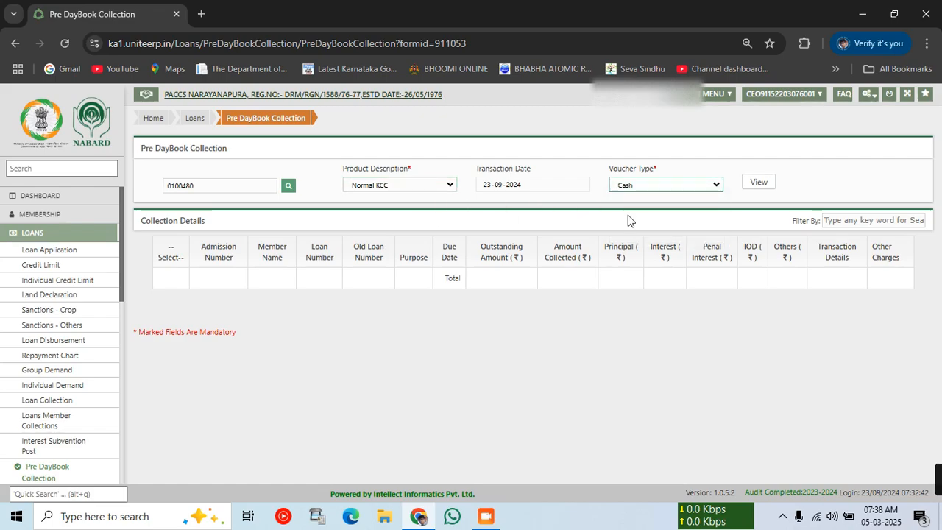
click(760, 182)
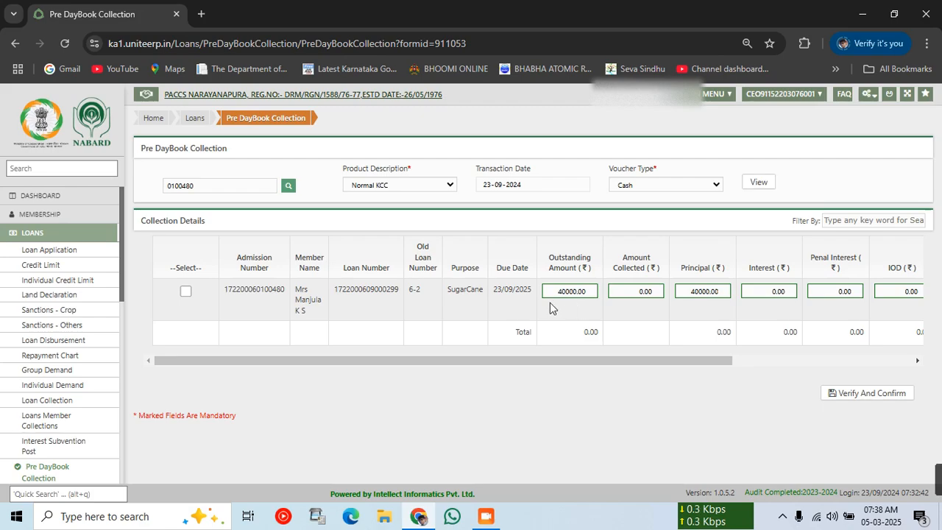
drag(558, 291, 567, 303)
click(187, 293)
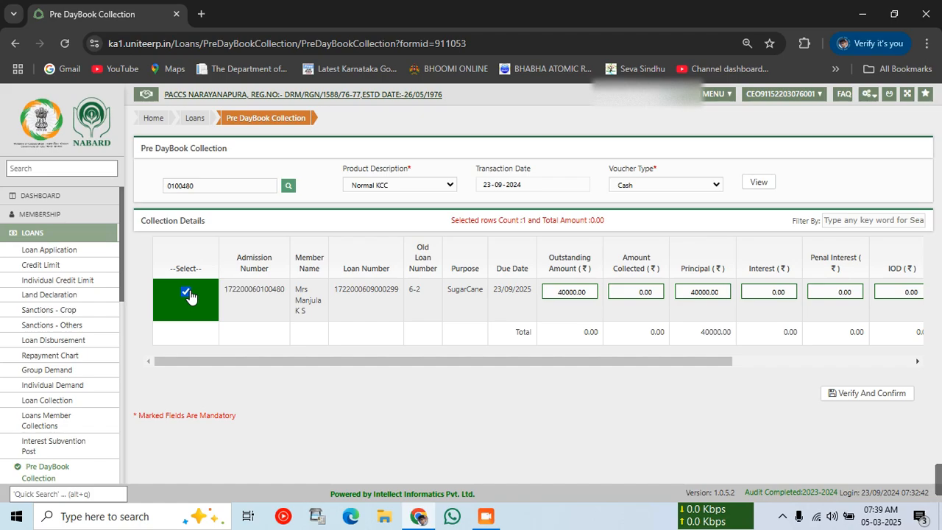
Fill Amount Collected with the 40000 principal and bring up the Other Charges window.
drag(293, 364, 614, 371)
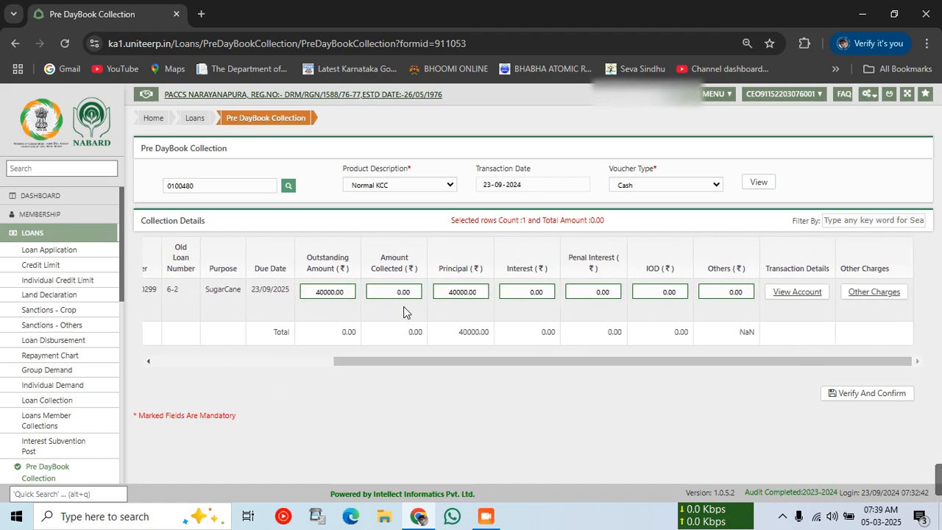
click(446, 294)
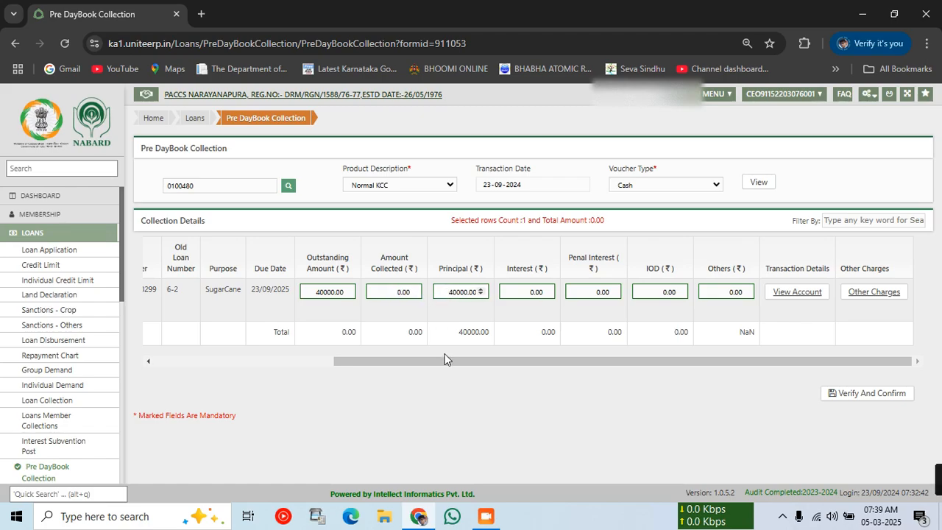
click(447, 307)
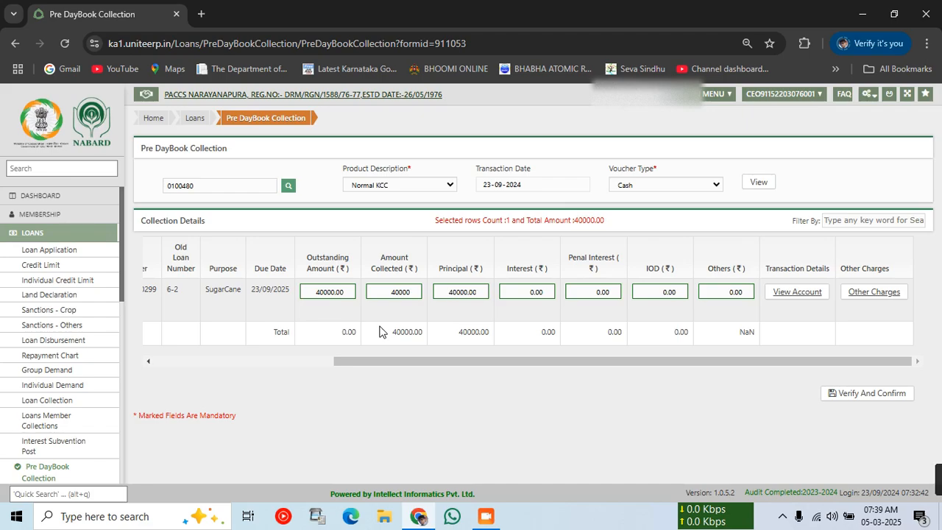
click(875, 292)
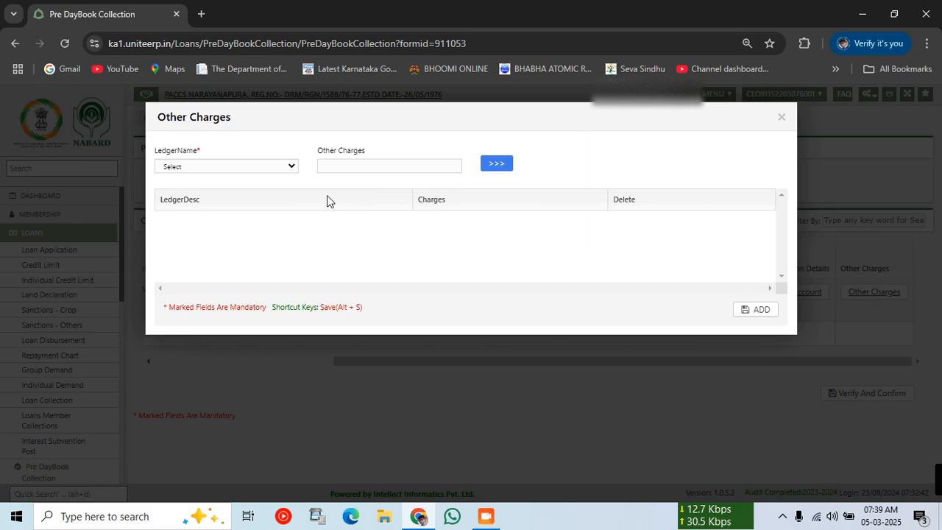
Add a 200 charge under the Other Charges ledger, raising the collection to 40200.
click(256, 170)
click(225, 200)
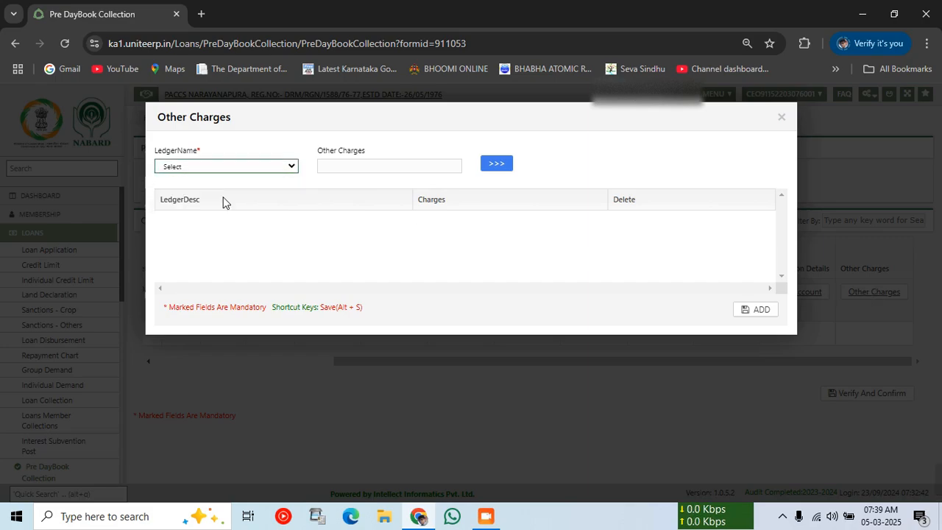
click(366, 167)
text(20)
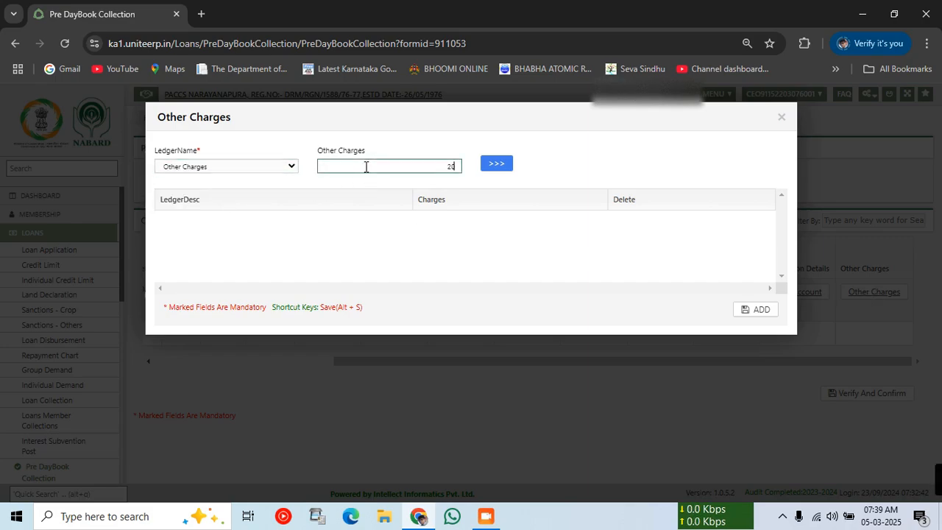
text(0)
click(351, 249)
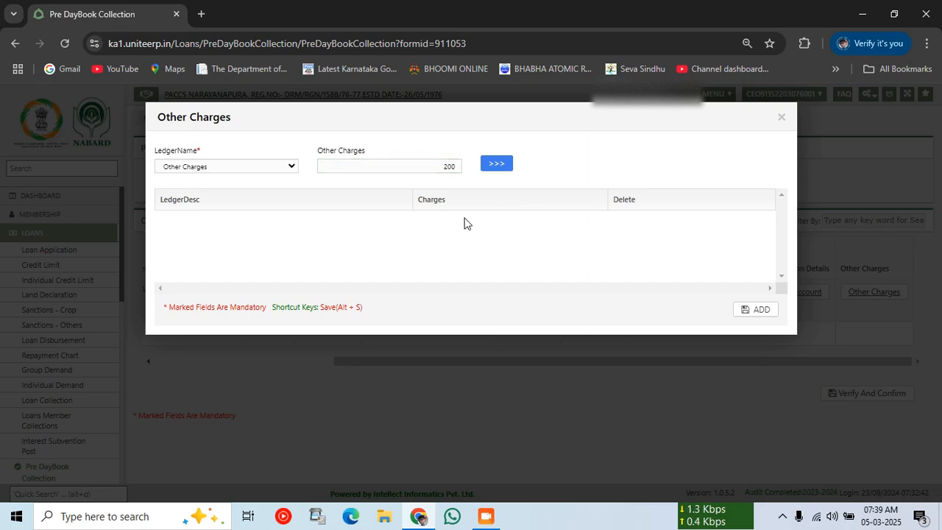
click(489, 168)
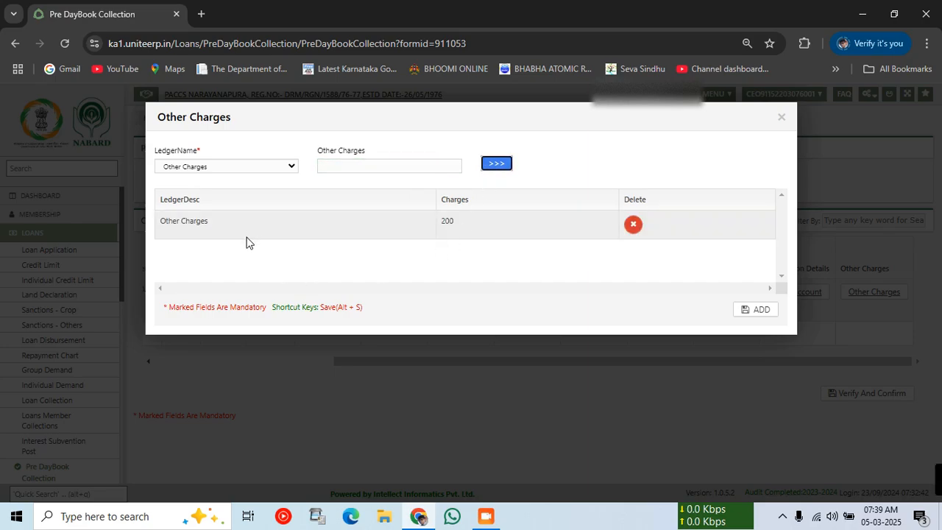
click(756, 312)
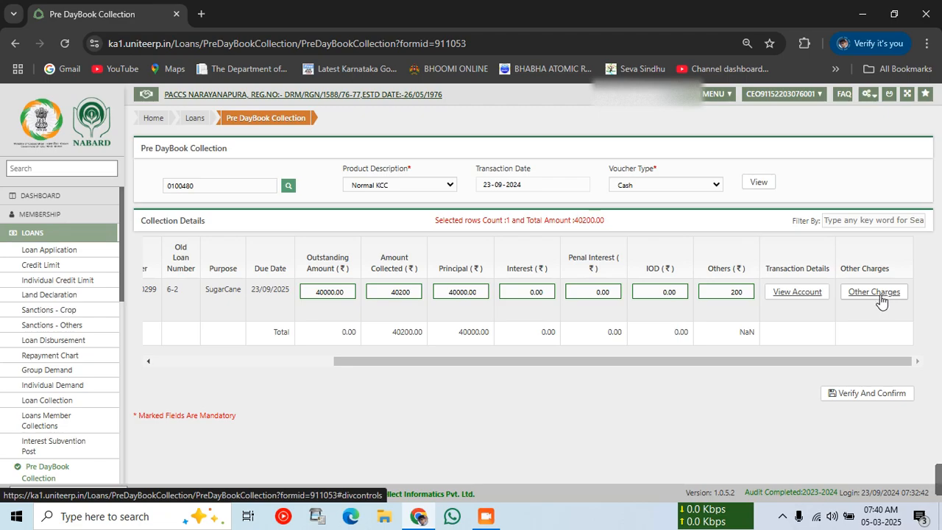
Verify and save the 40200 Normal KCC collection, confirming and dismissing the success message.
click(864, 398)
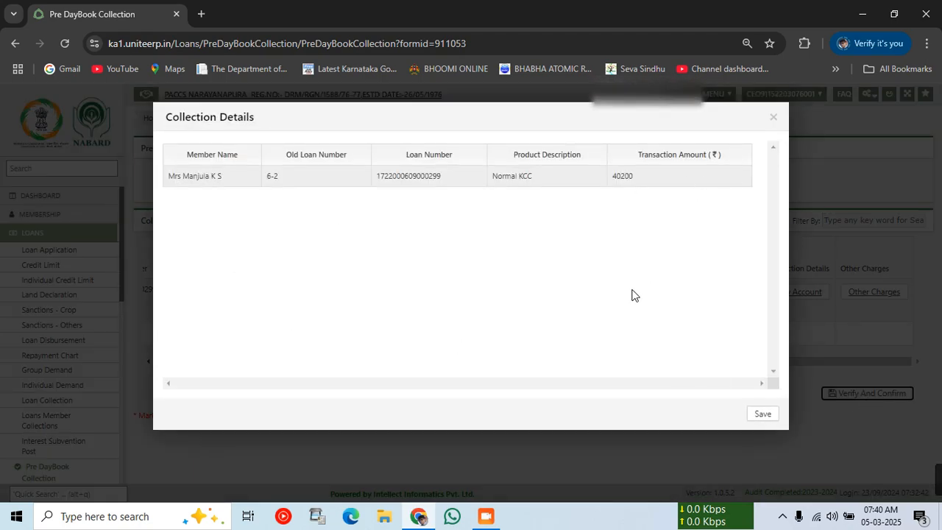
click(766, 417)
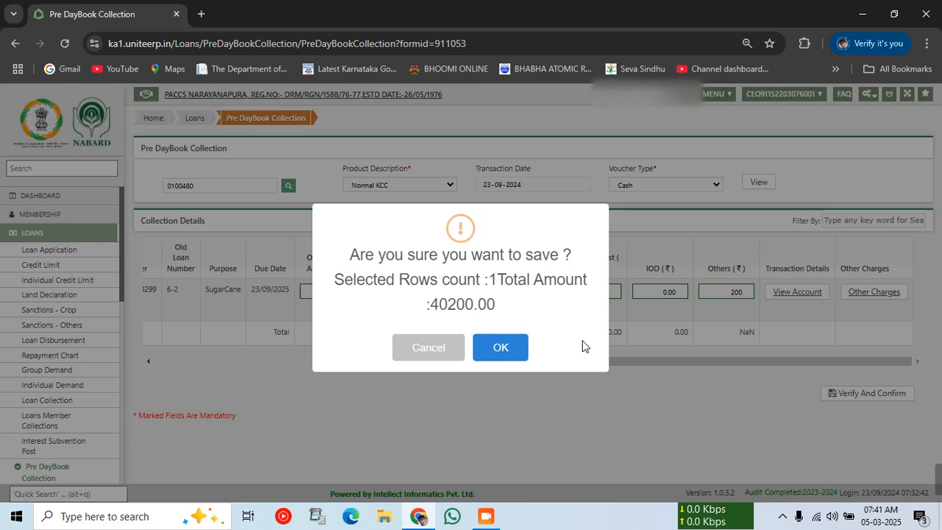
click(483, 351)
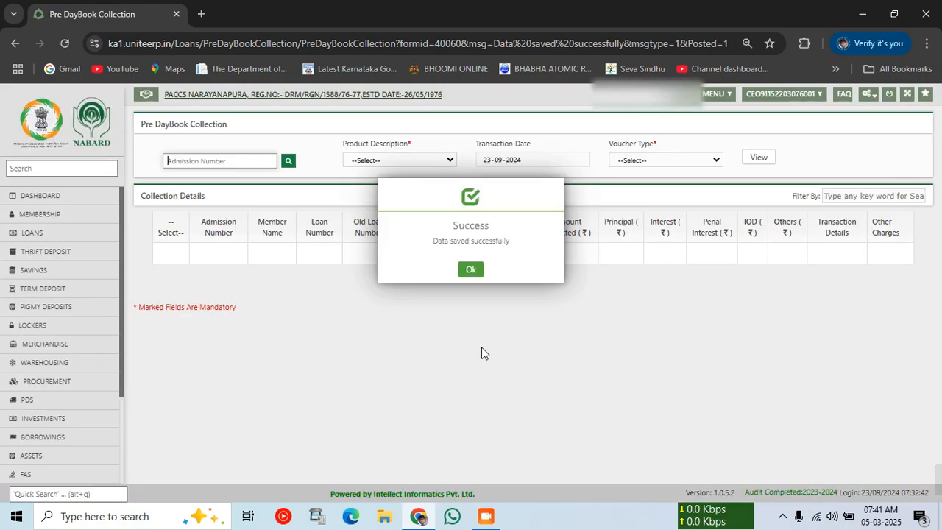
click(475, 271)
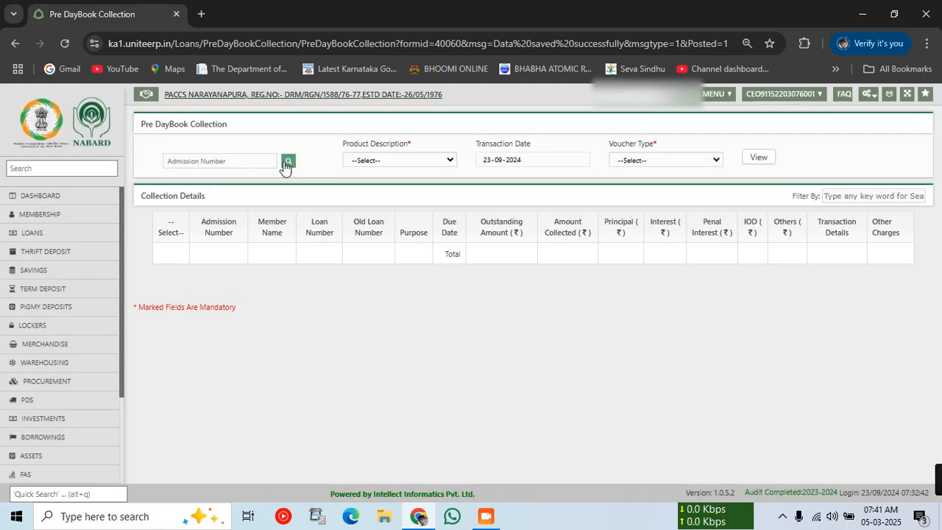
Search for the next member by a partial member name.
click(286, 163)
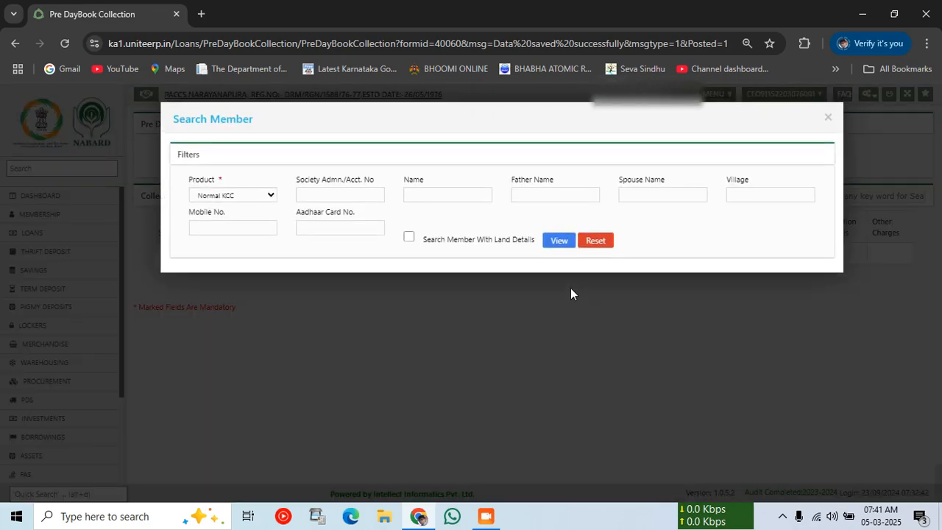
click(482, 194)
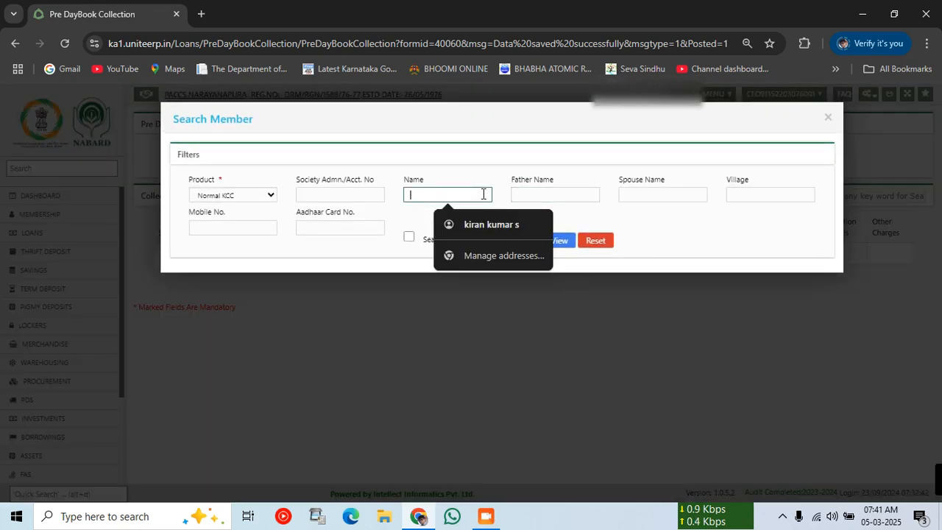
text(suj)
key(Tab)
key(Tab)
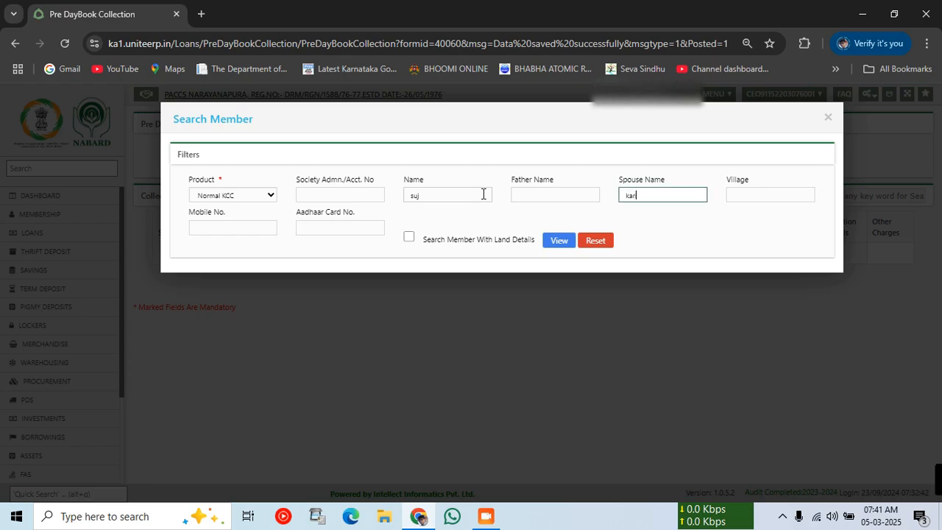
click(558, 242)
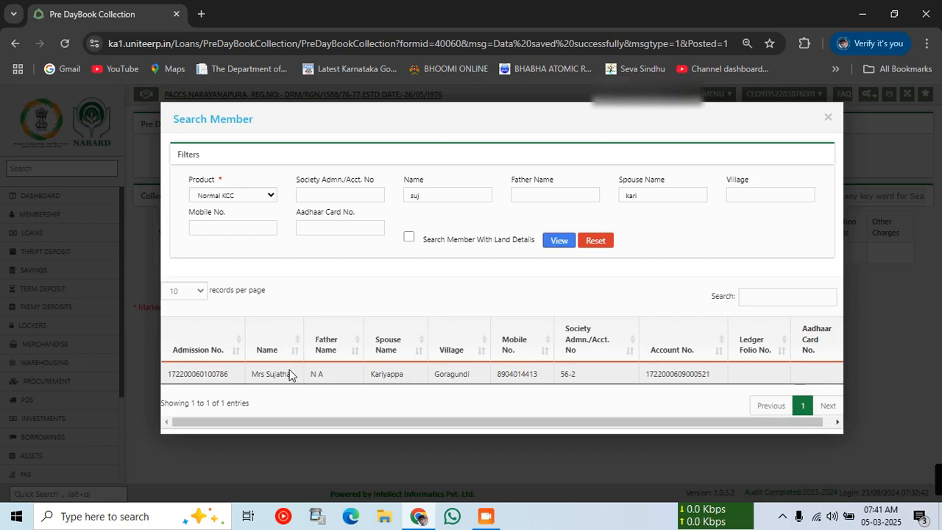
Load the member's Normal KCC loan for Cash collection and tick the 40000.00 row.
click(289, 371)
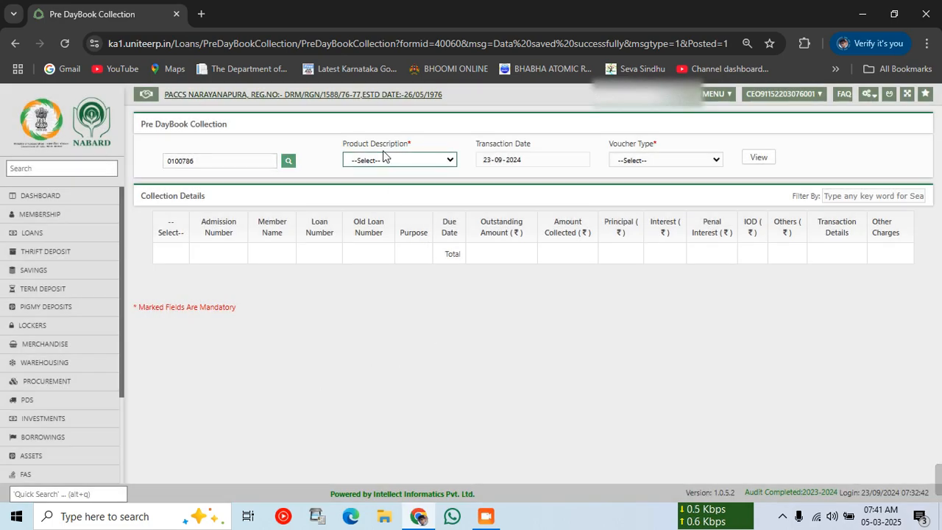
click(382, 164)
click(378, 193)
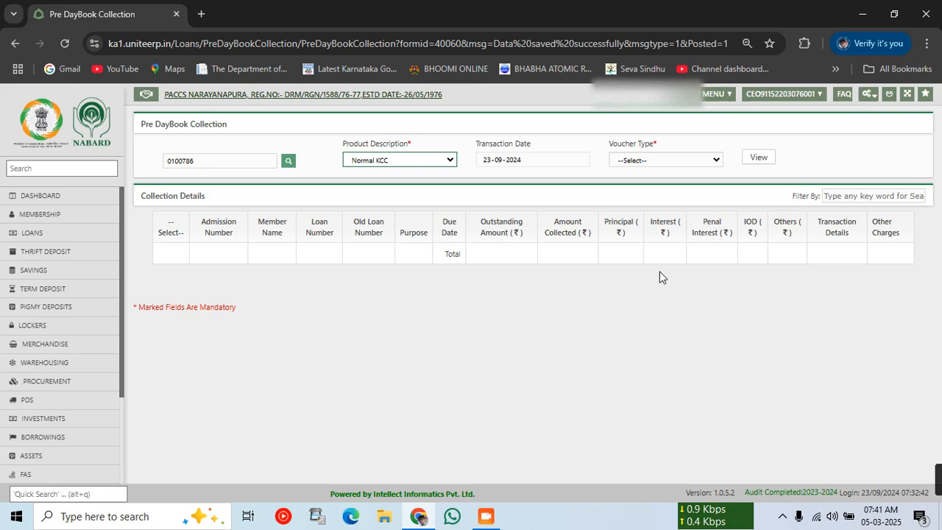
drag(660, 272, 649, 174)
click(641, 155)
click(638, 162)
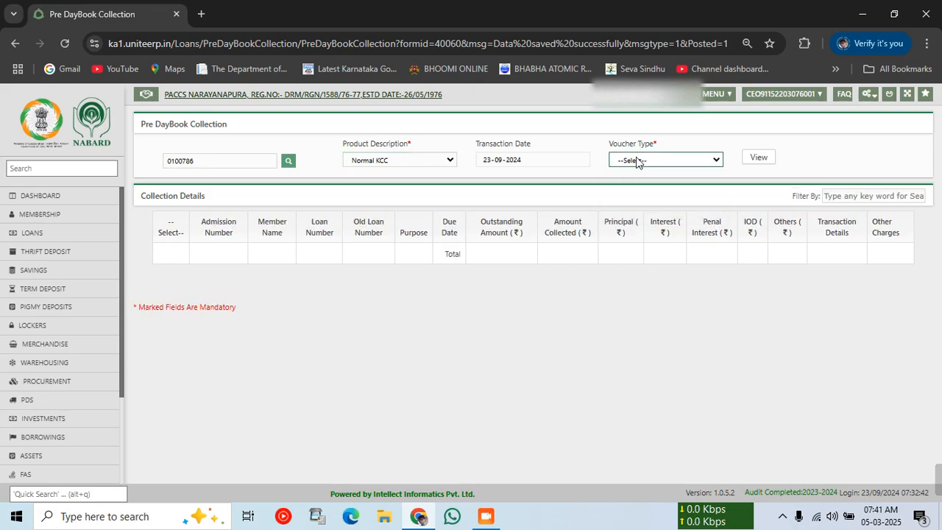
click(637, 161)
click(625, 192)
click(758, 157)
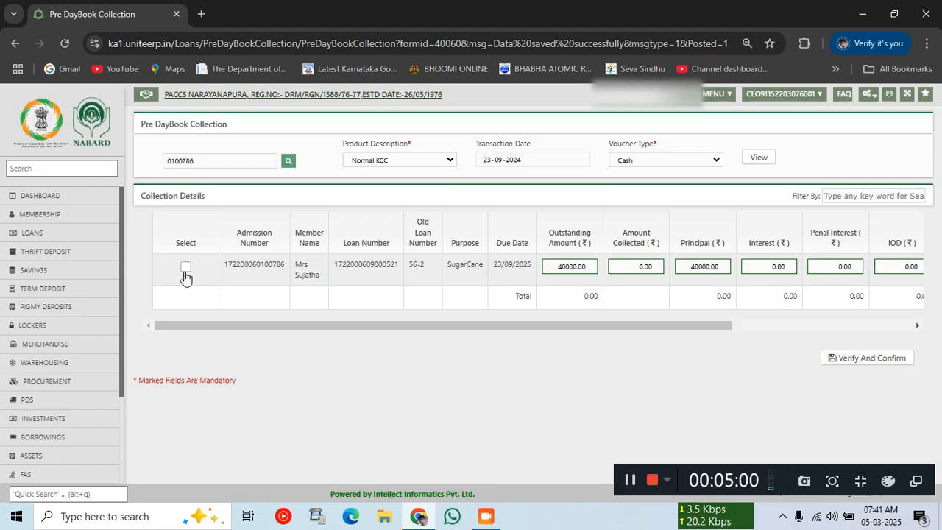
click(185, 266)
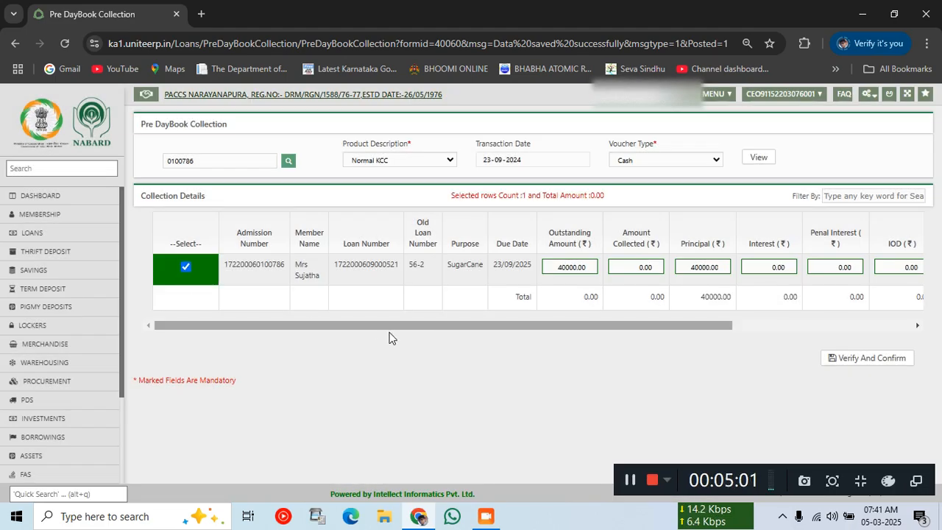
drag(388, 332, 636, 341)
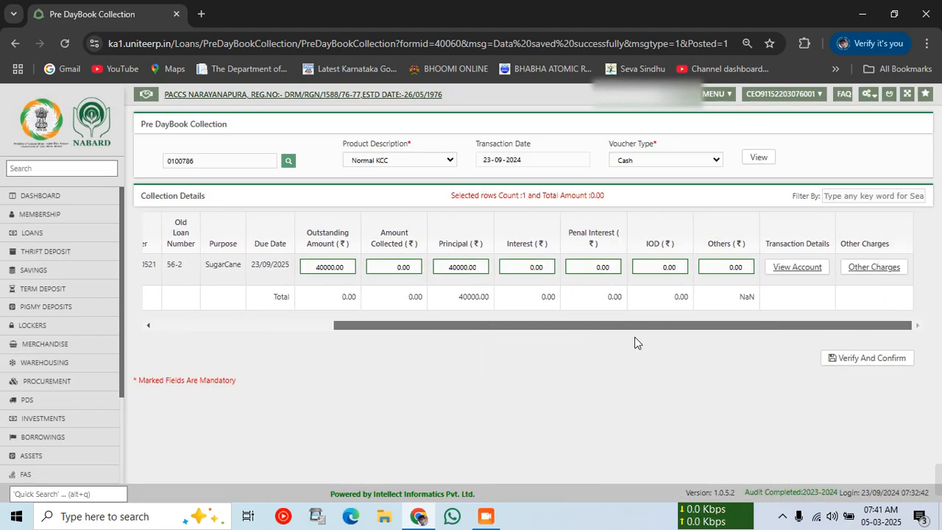
Add a 200 Other Charges ledger charge to the loan row.
click(848, 265)
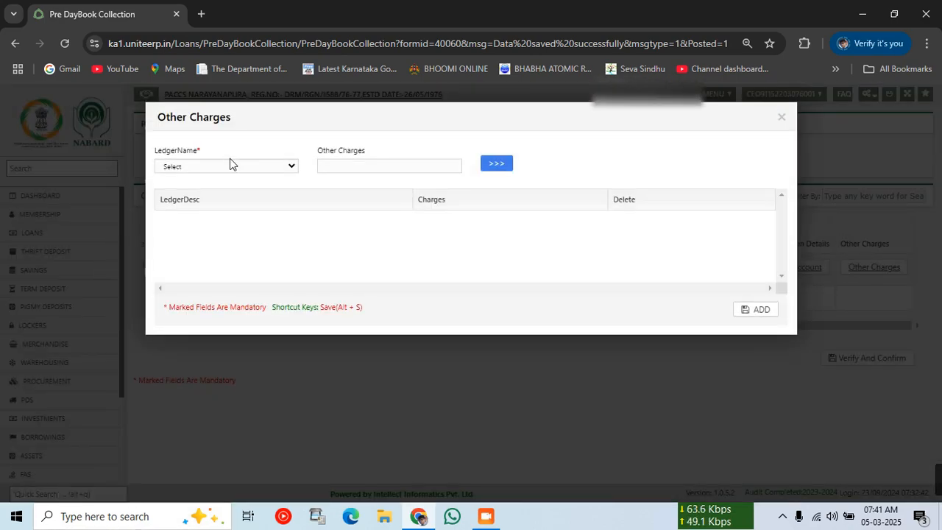
click(229, 166)
click(199, 198)
click(402, 164)
text(200)
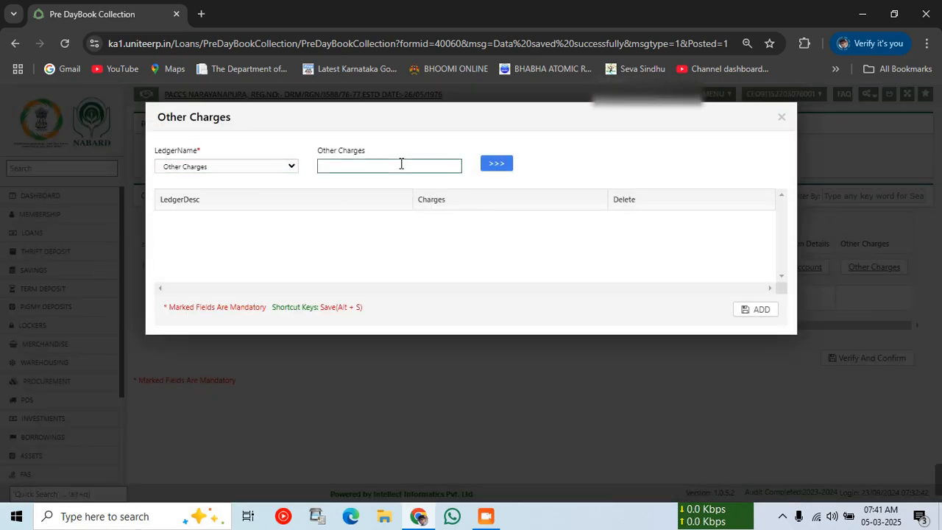
click(505, 165)
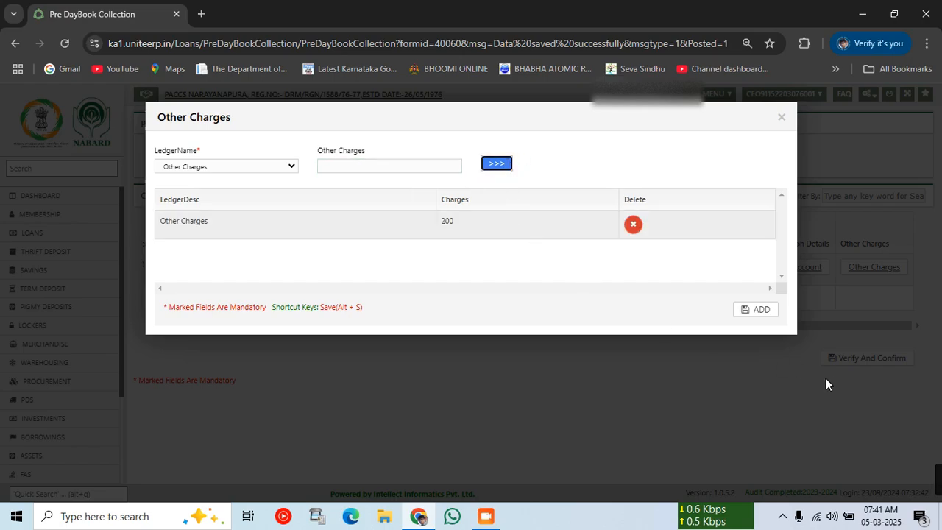
click(762, 310)
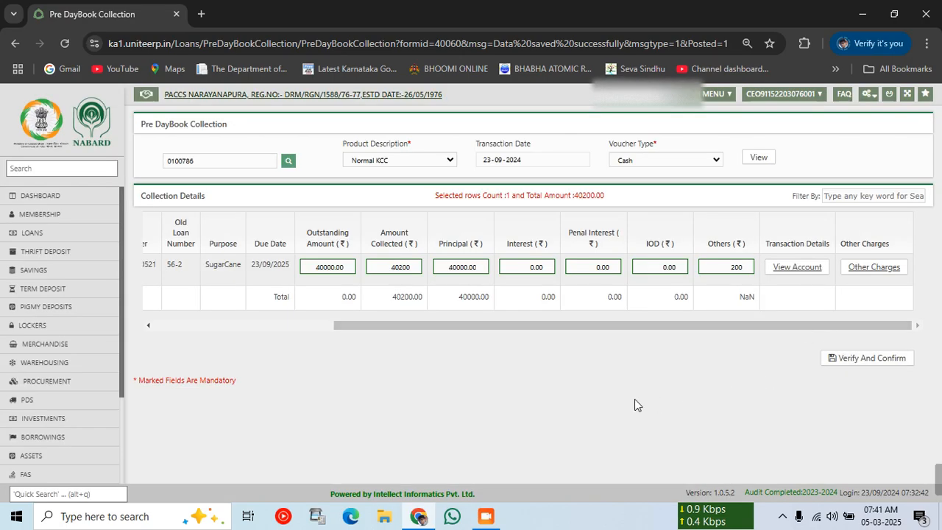
Verify, save and confirm the 40200 collection.
click(865, 360)
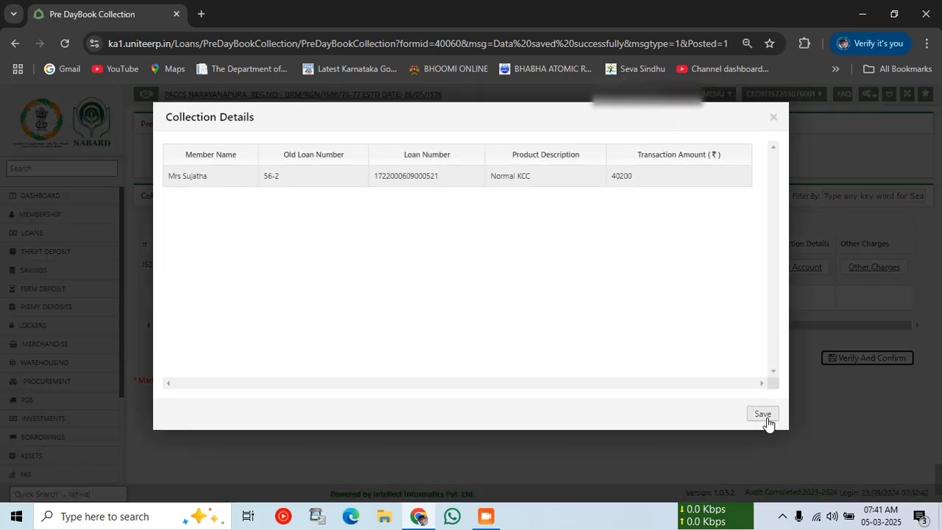
click(766, 417)
click(498, 347)
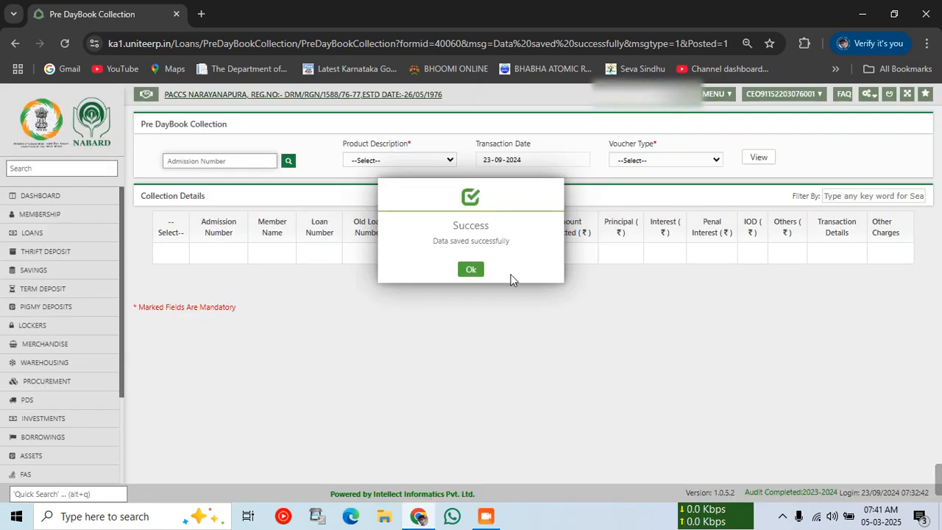
Search for another member by a partial member name and father name.
click(480, 272)
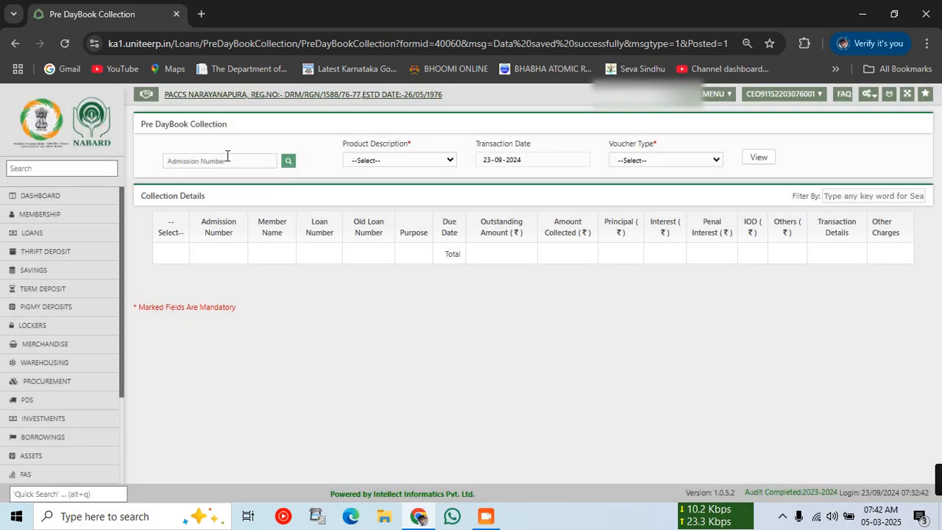
click(287, 162)
click(447, 195)
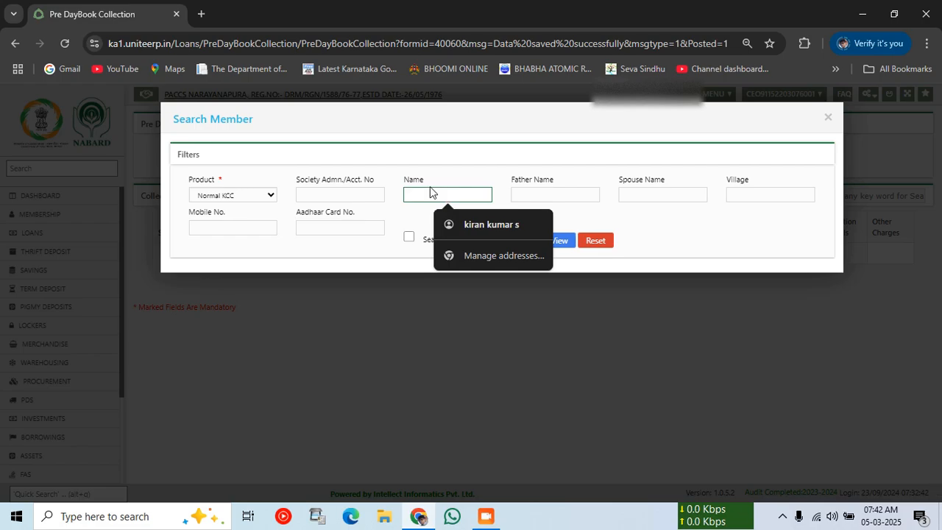
text(moh)
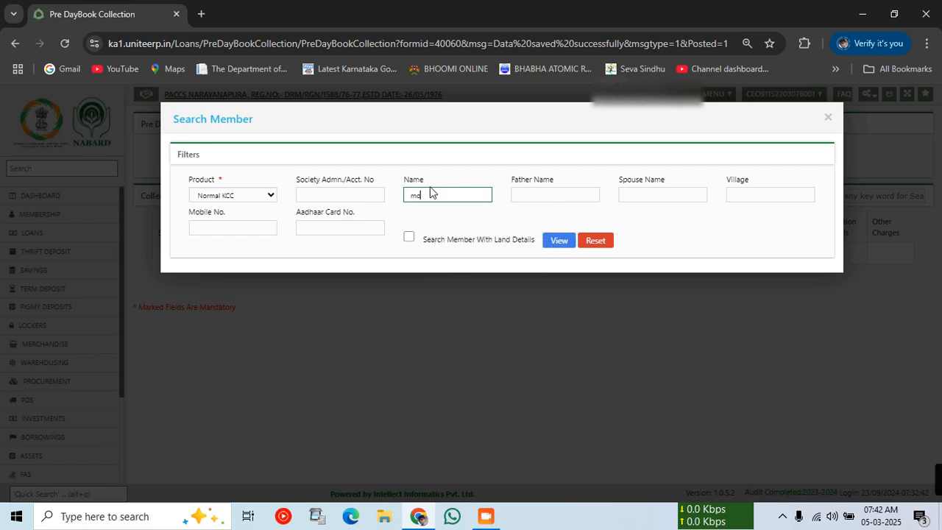
key(Tab)
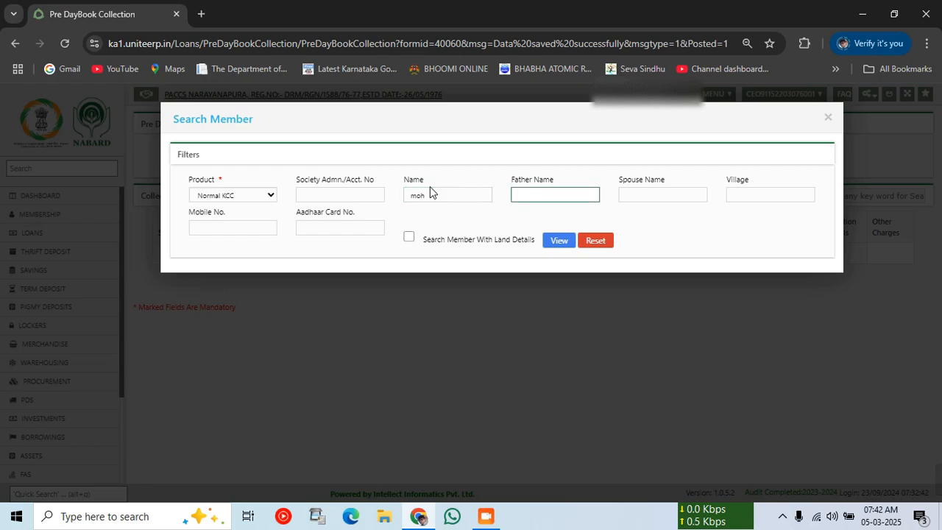
text(sann)
click(558, 242)
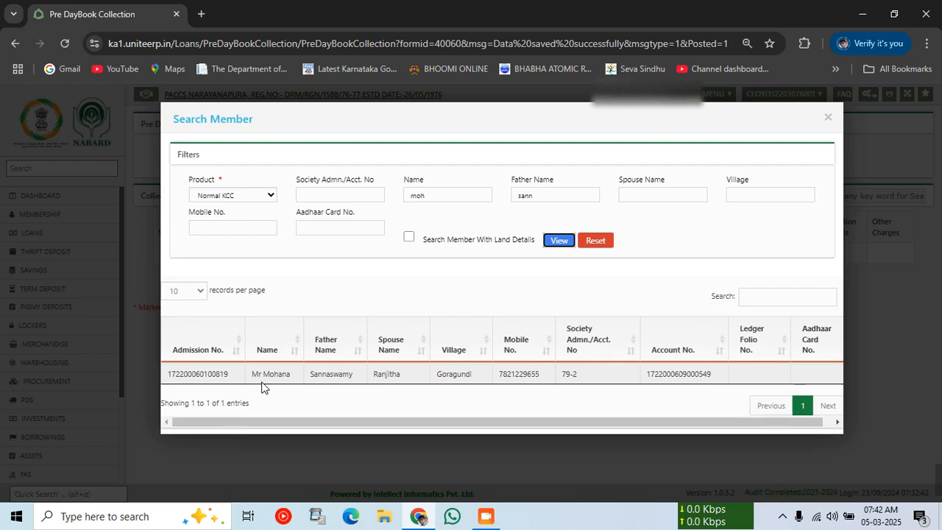
Load the member's Normal KCC loan for Cash collection and tick it.
click(263, 377)
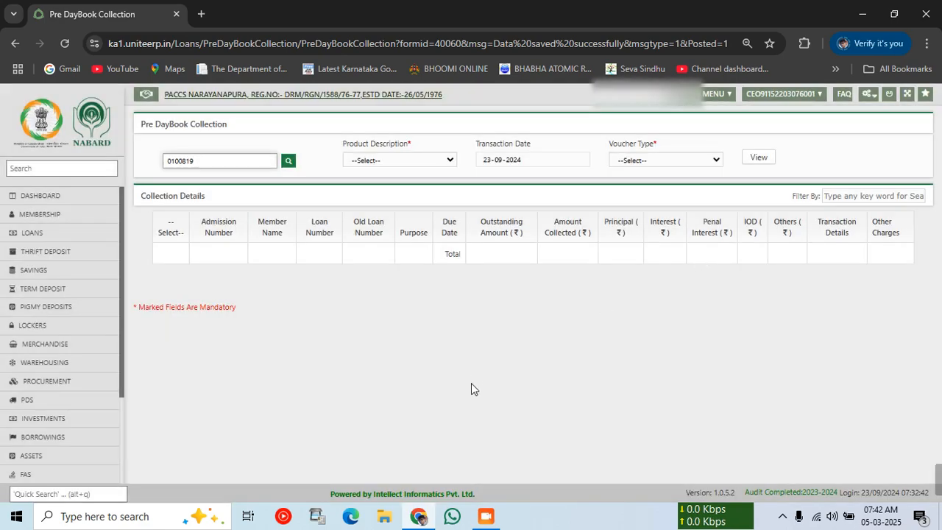
click(374, 159)
click(375, 190)
click(624, 160)
click(627, 190)
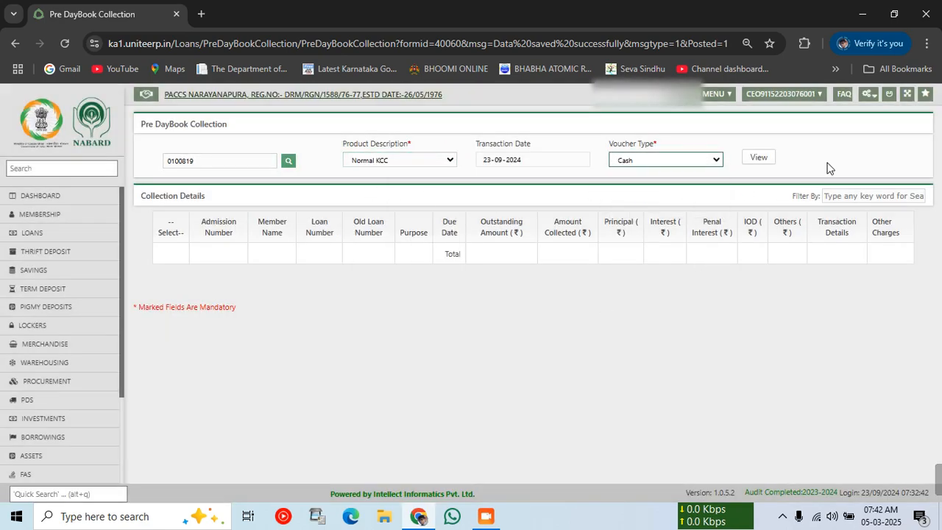
click(758, 156)
click(187, 267)
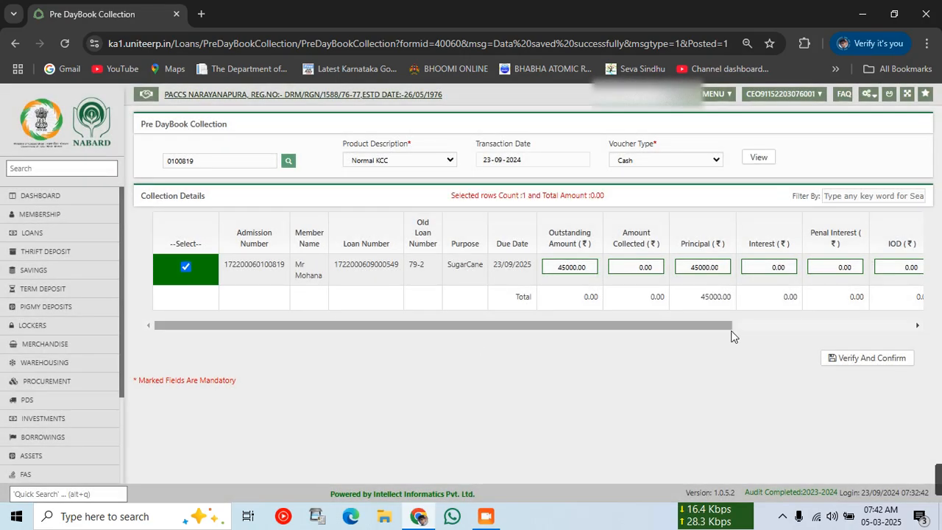
drag(640, 326, 907, 311)
Add a 200 Other Charges ledger charge to the collection row.
click(871, 268)
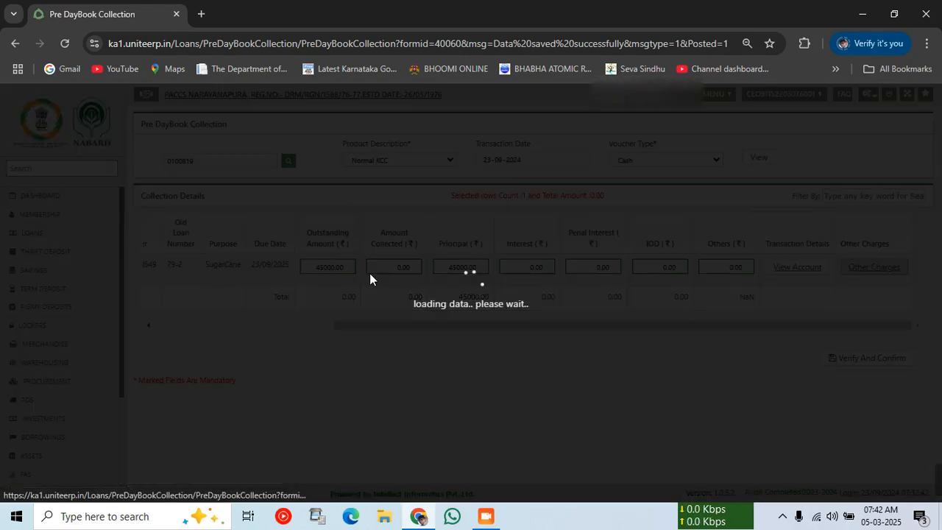
click(230, 169)
click(199, 199)
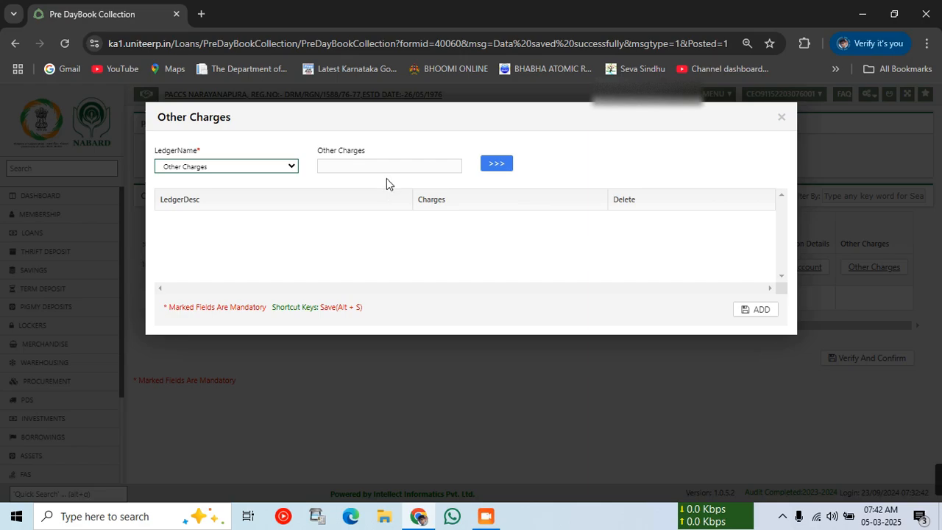
click(384, 166)
text(200)
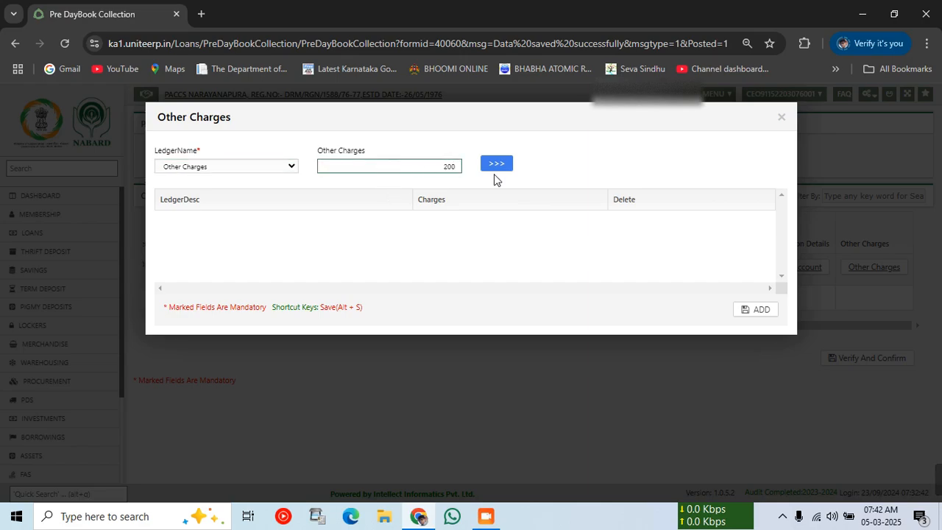
click(496, 165)
click(743, 310)
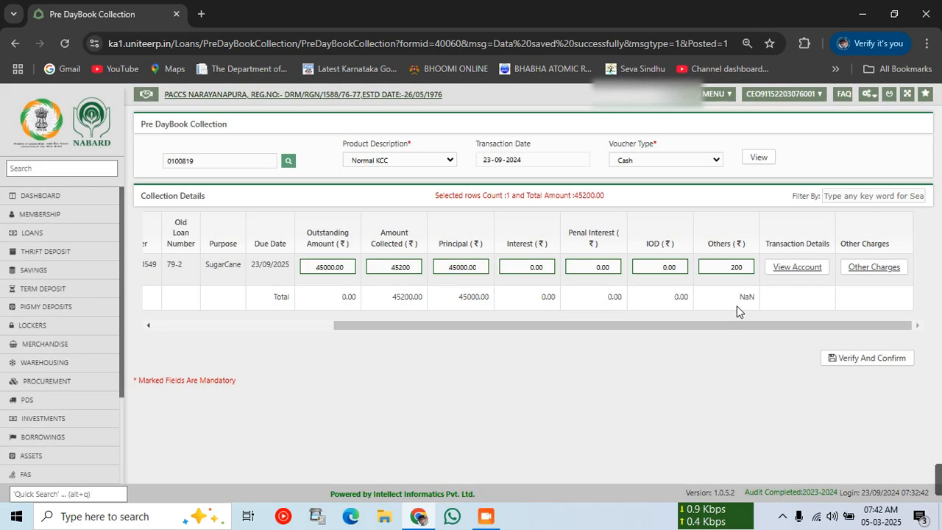
Verify, save and confirm the 45200 collection.
click(876, 358)
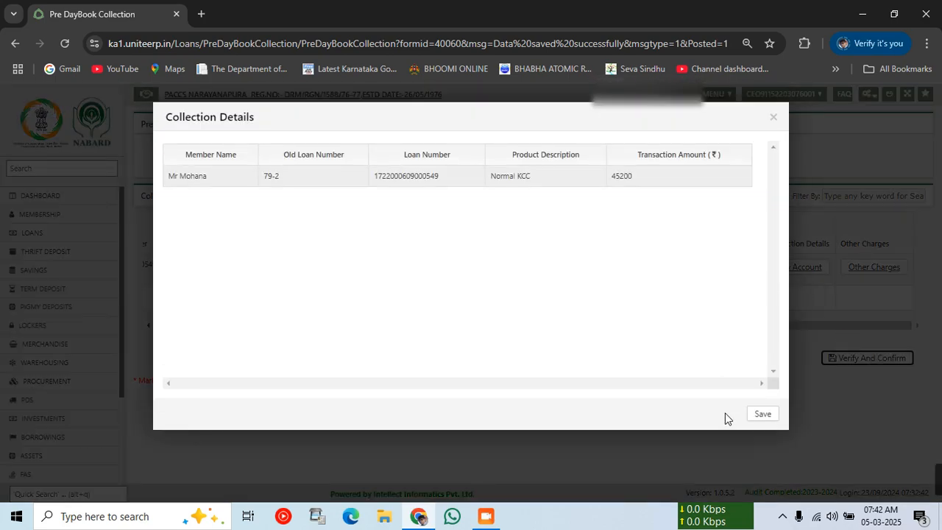
click(762, 414)
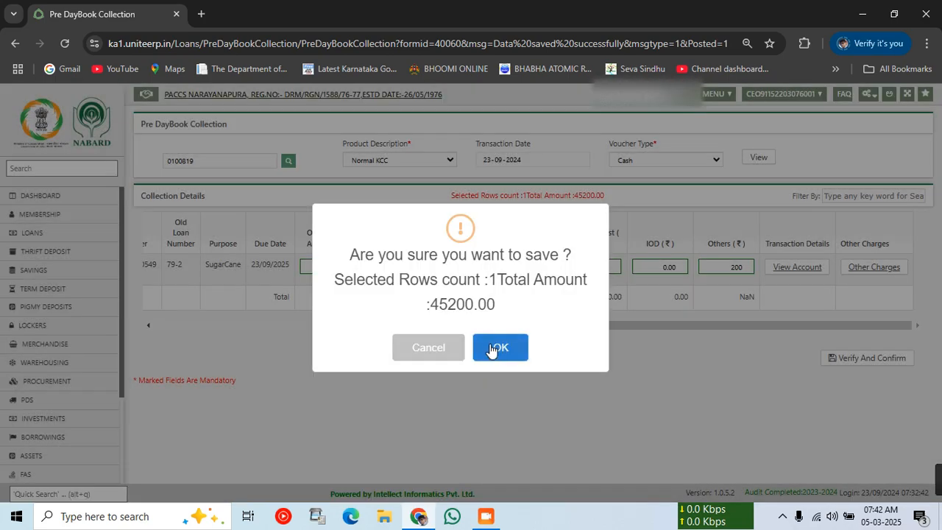
click(494, 349)
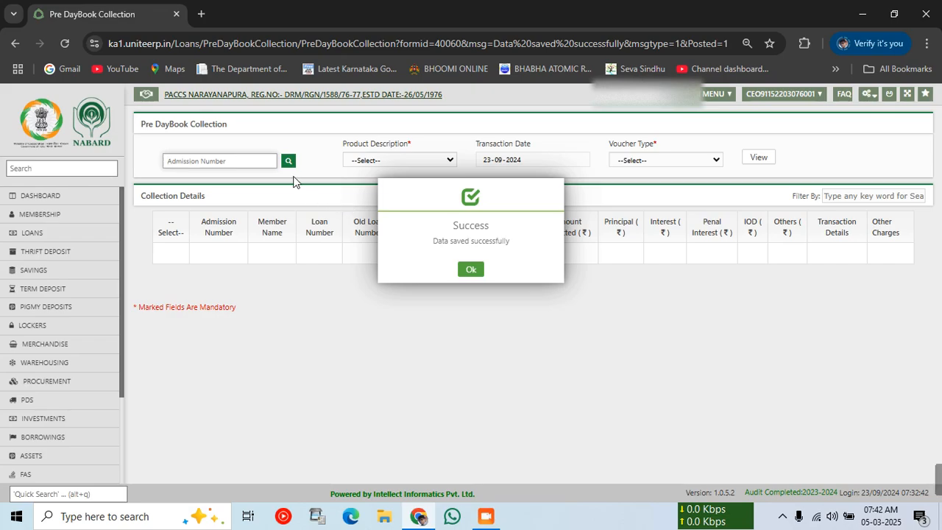
Dismiss the success message, search for the second member by name, and pick the match.
click(472, 271)
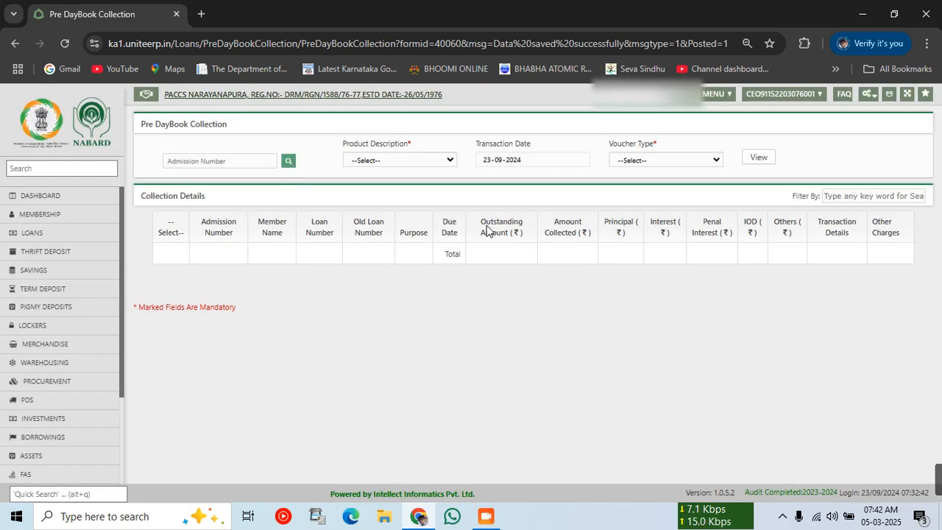
click(293, 160)
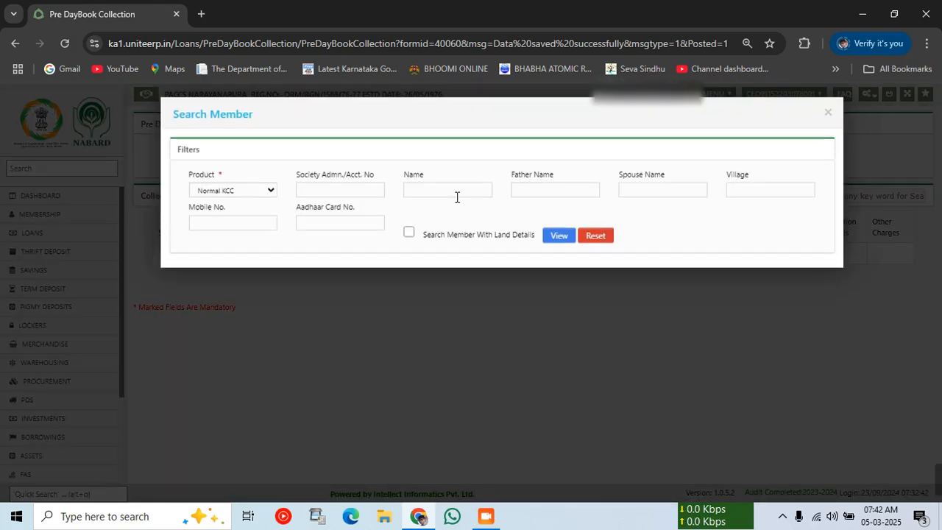
click(456, 195)
text(gay)
key(Tab)
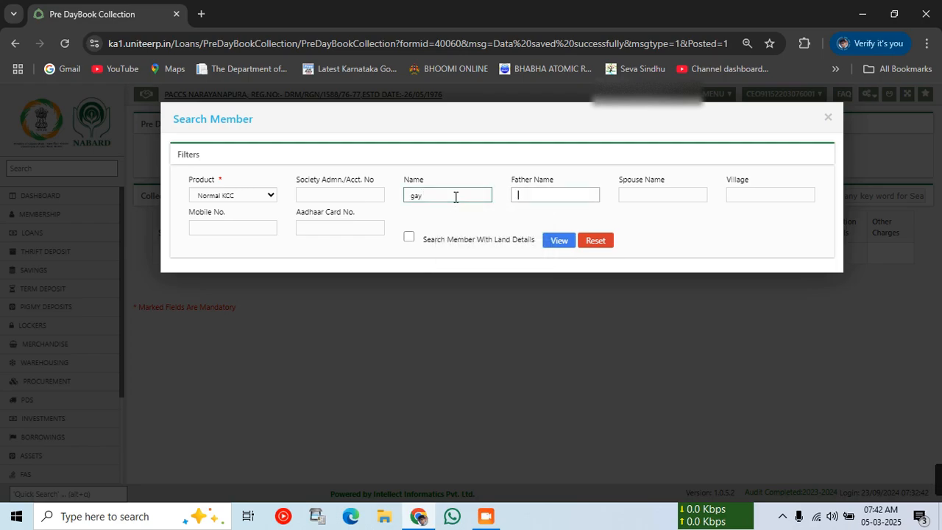
key(Tab)
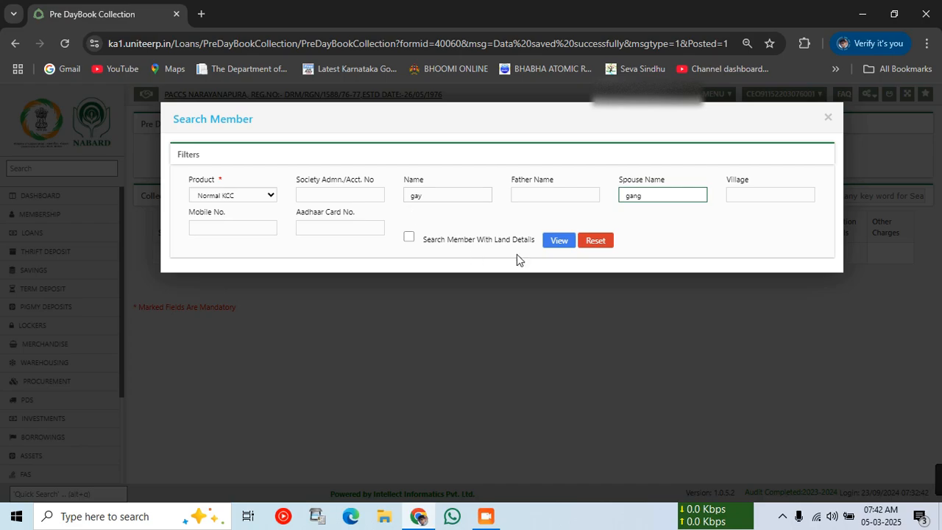
click(559, 240)
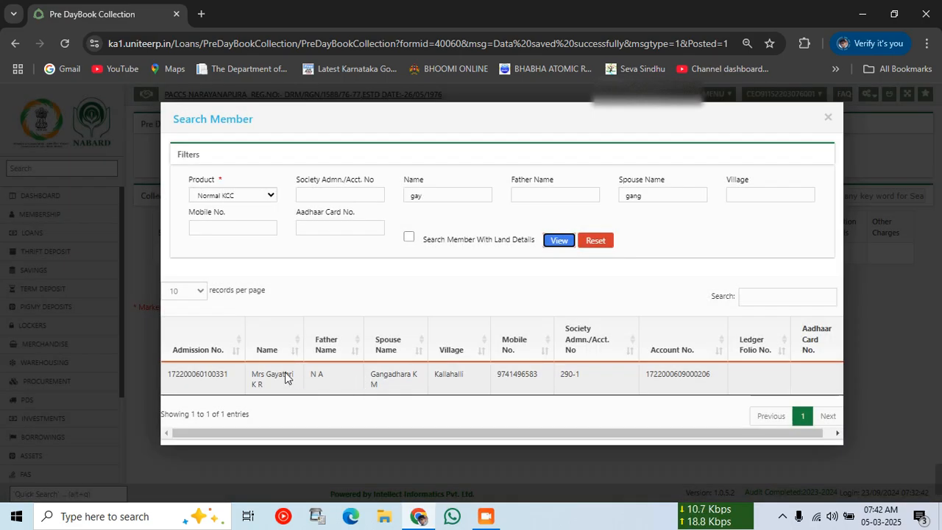
click(285, 378)
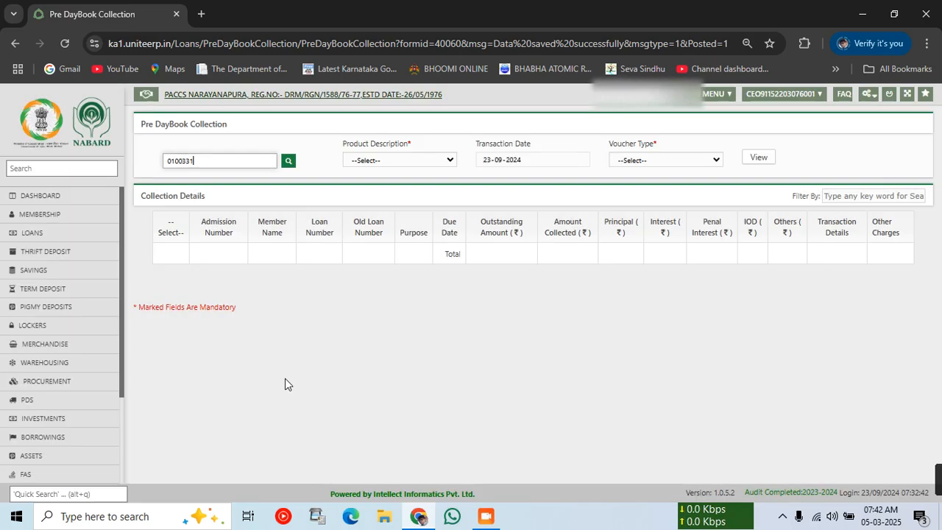
Load the member's Normal KCC loan as a Cash voucher and tick its row.
click(398, 159)
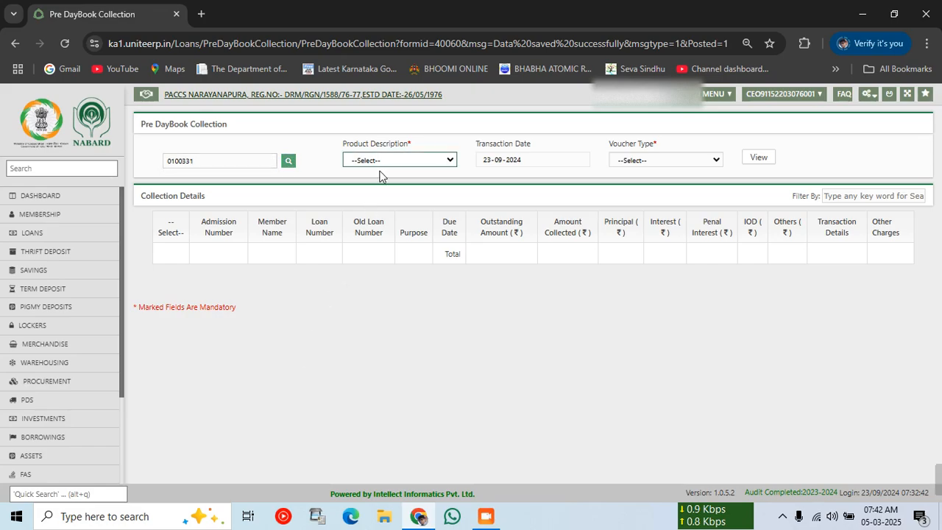
click(376, 190)
click(648, 160)
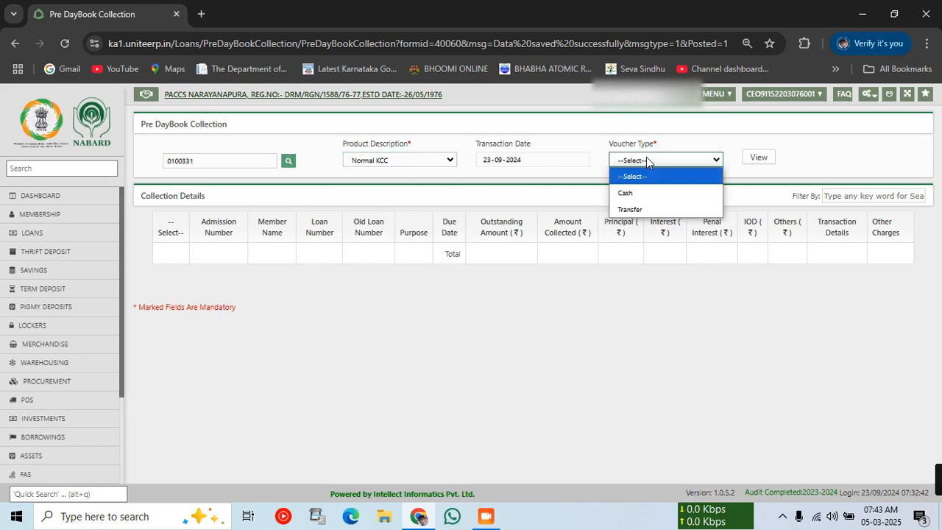
click(648, 193)
click(759, 158)
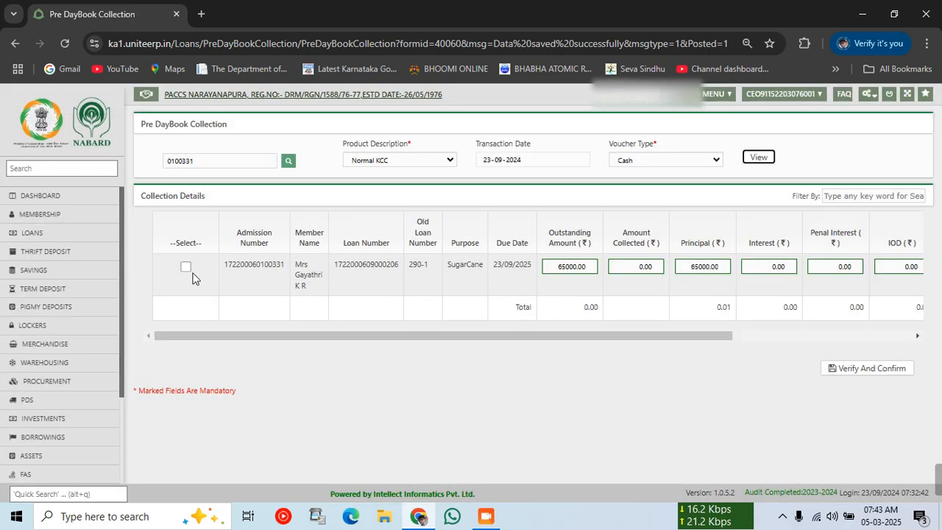
click(185, 267)
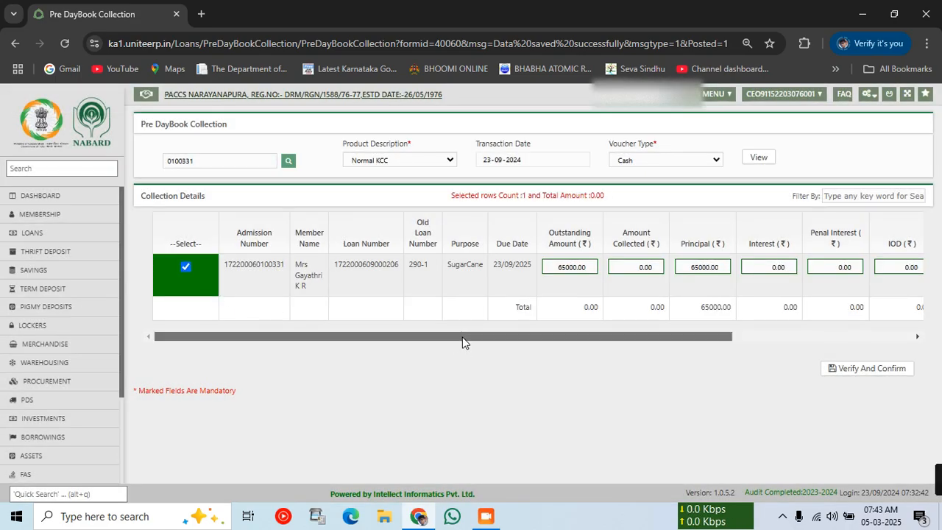
drag(463, 338, 753, 336)
Add 200 under Other Charges, then verify and save the 65200 collection.
click(872, 269)
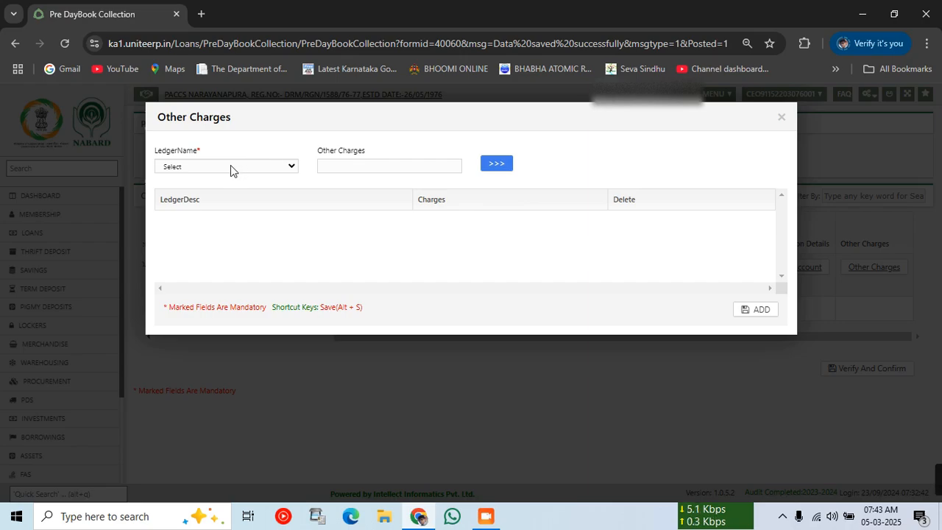
click(230, 167)
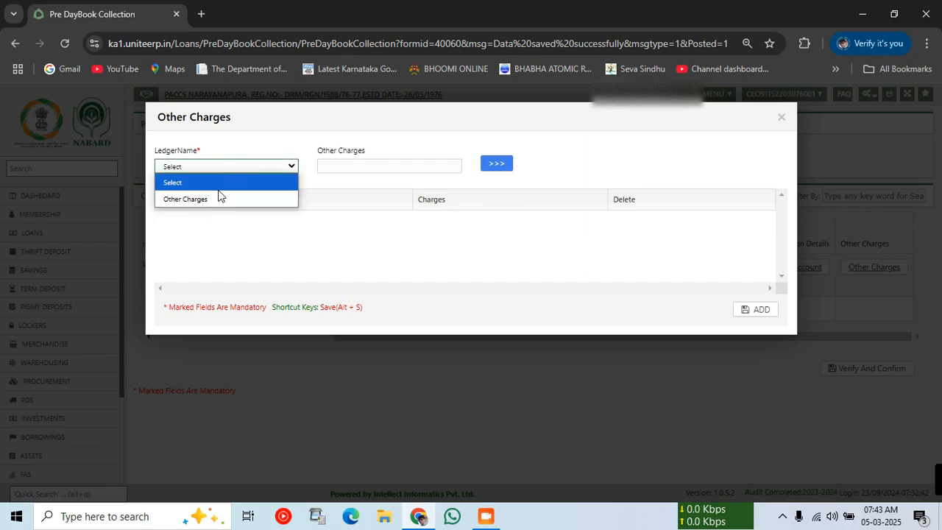
click(221, 196)
click(363, 166)
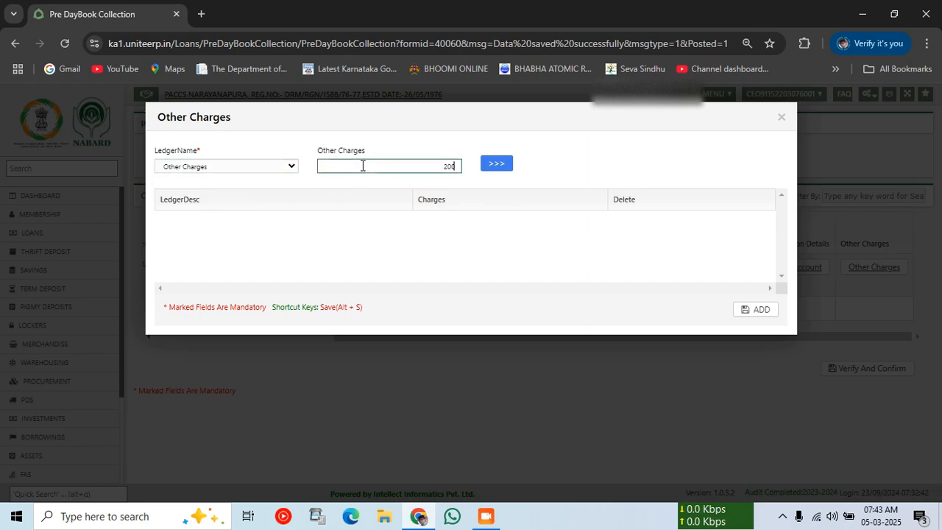
click(493, 166)
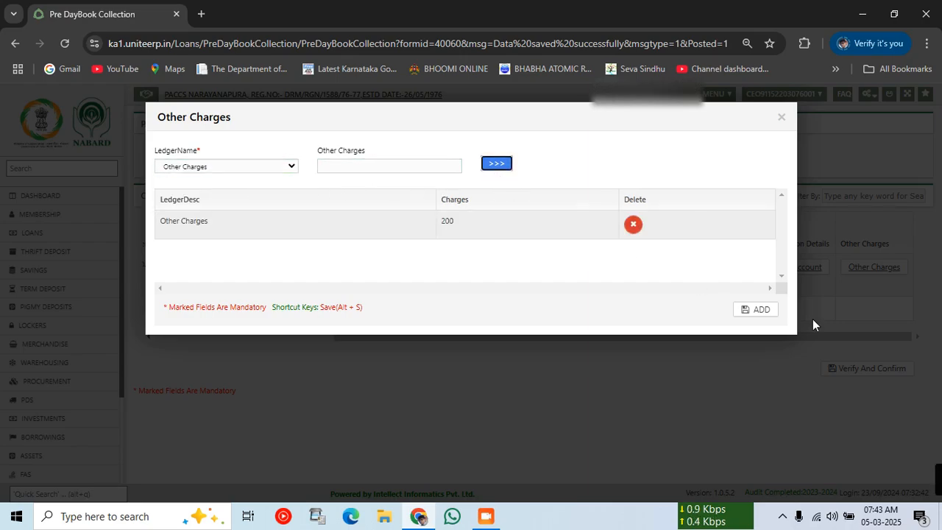
click(756, 311)
click(870, 369)
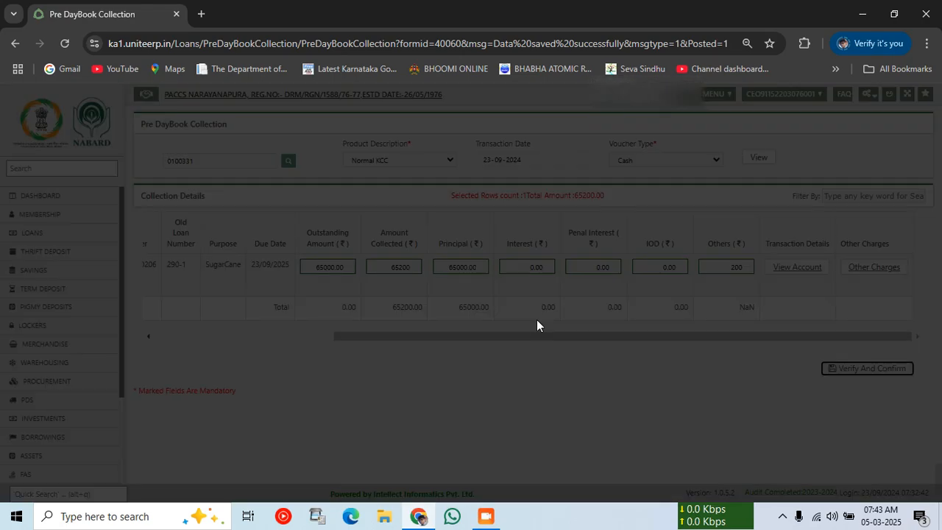
click(763, 414)
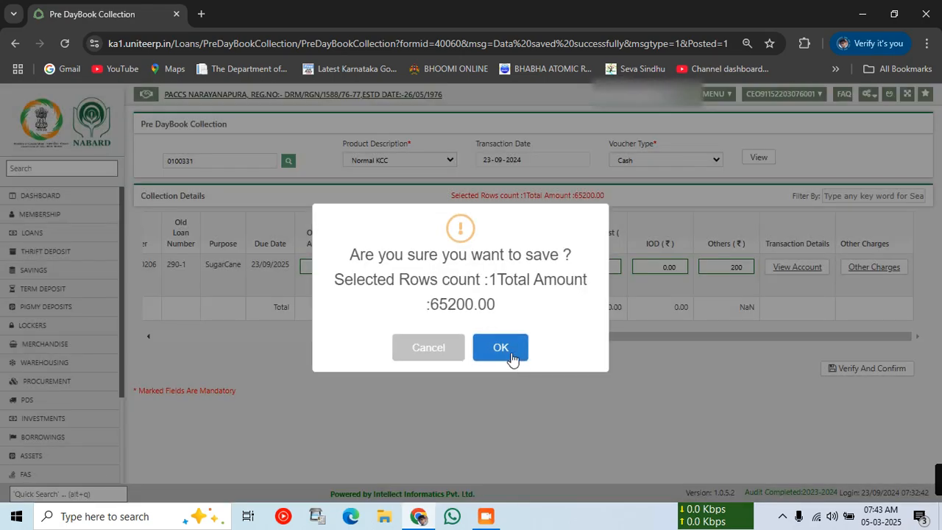
click(501, 348)
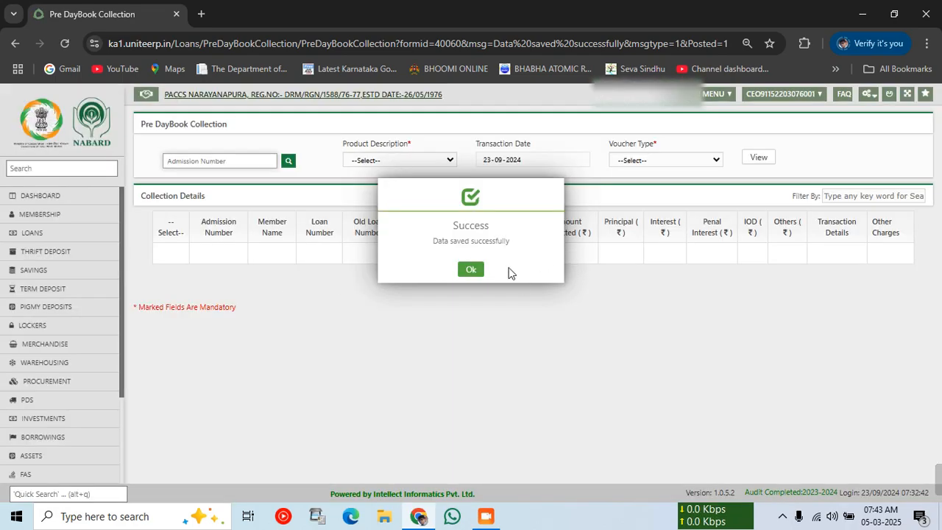
Find the next member using name and father name filters and fill in their admission number.
click(469, 270)
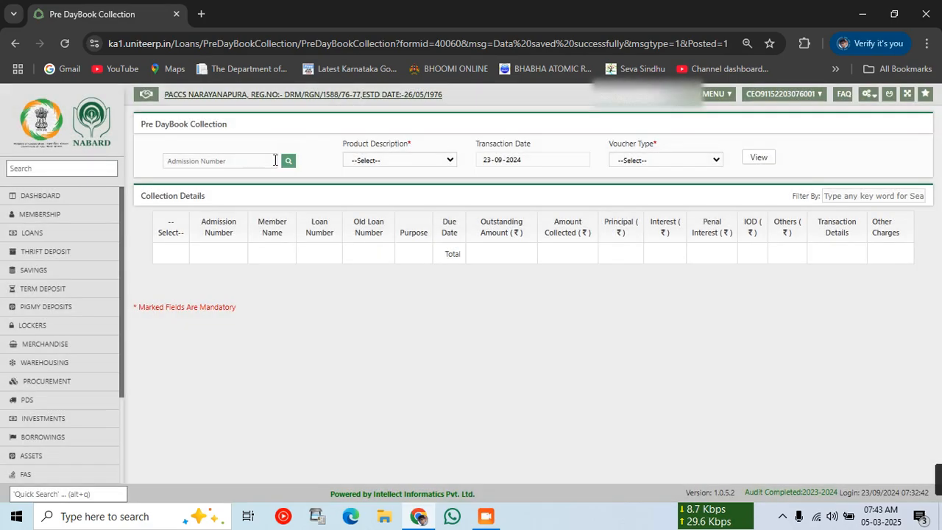
click(288, 164)
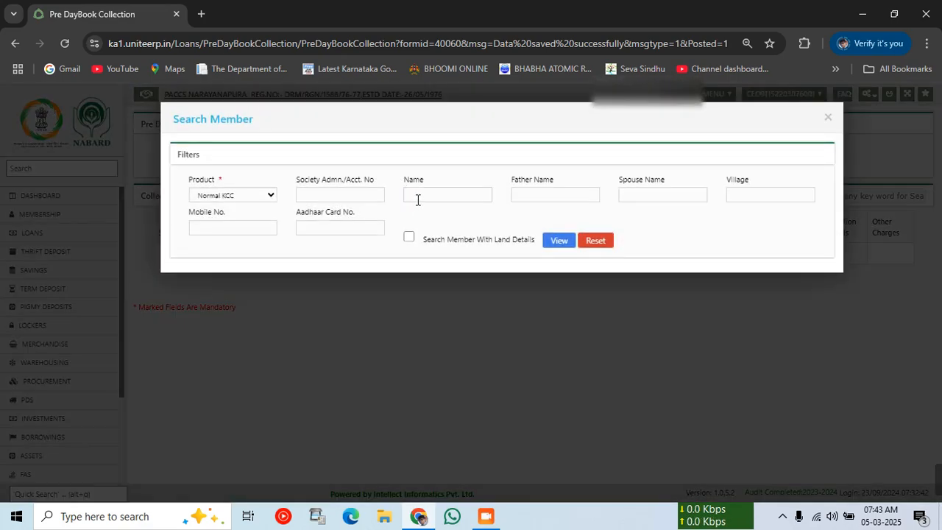
click(416, 197)
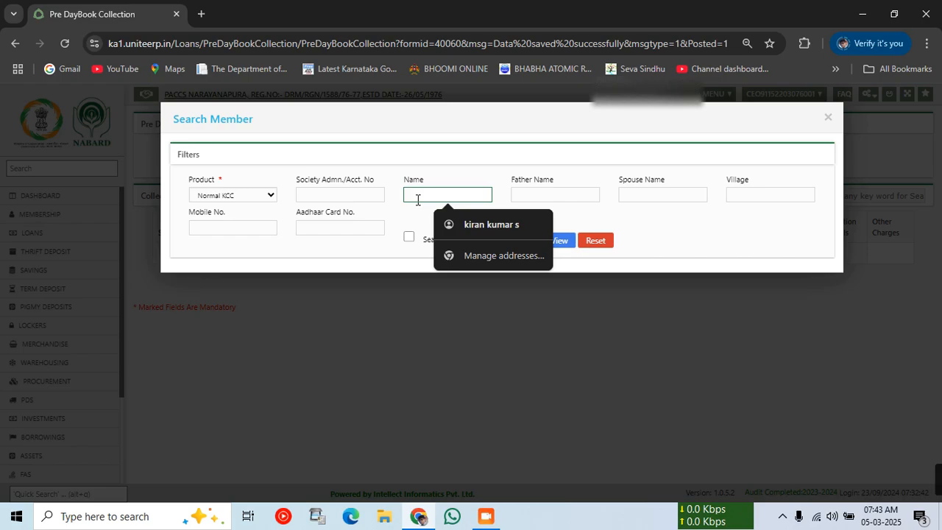
text(mad)
key(Tab)
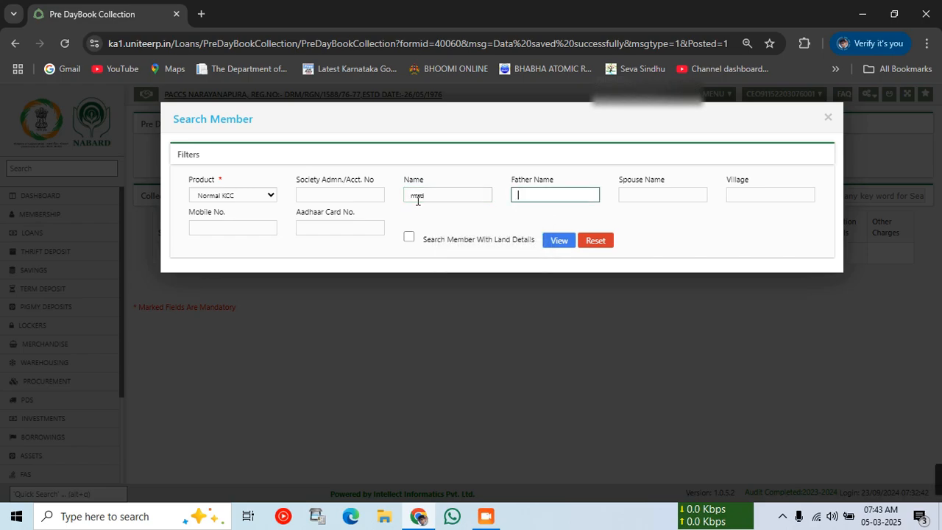
click(557, 241)
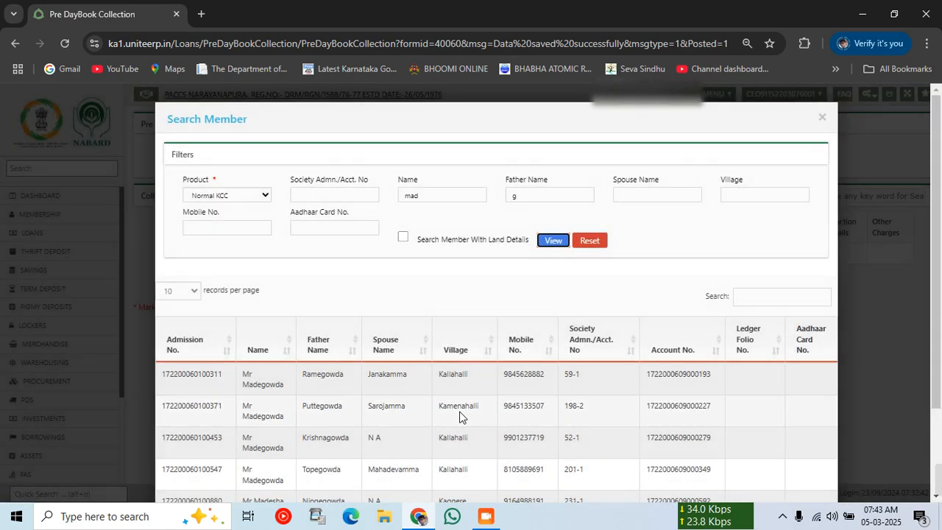
click(539, 196)
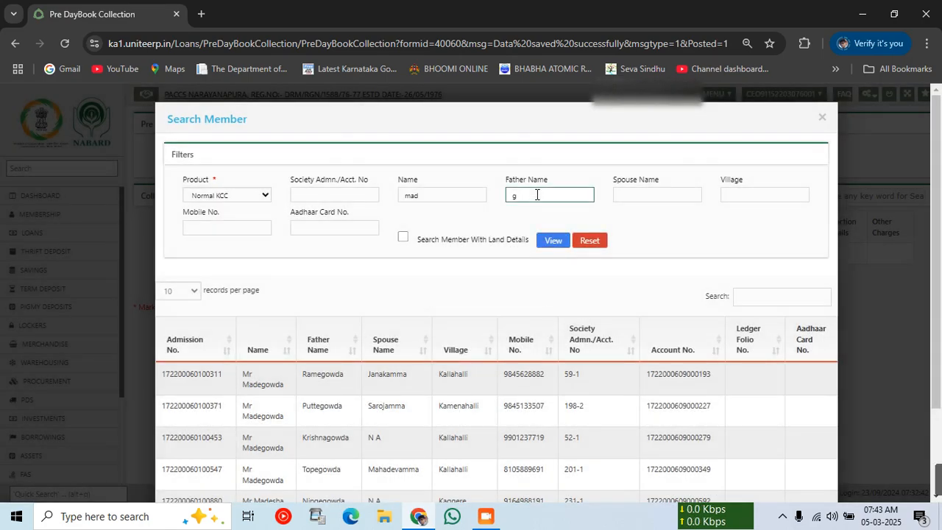
text(i)
click(556, 240)
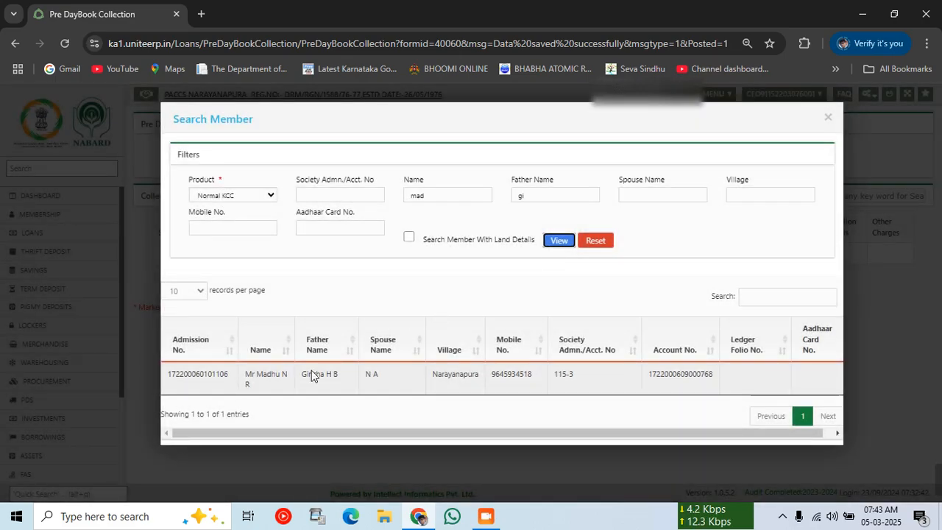
click(276, 377)
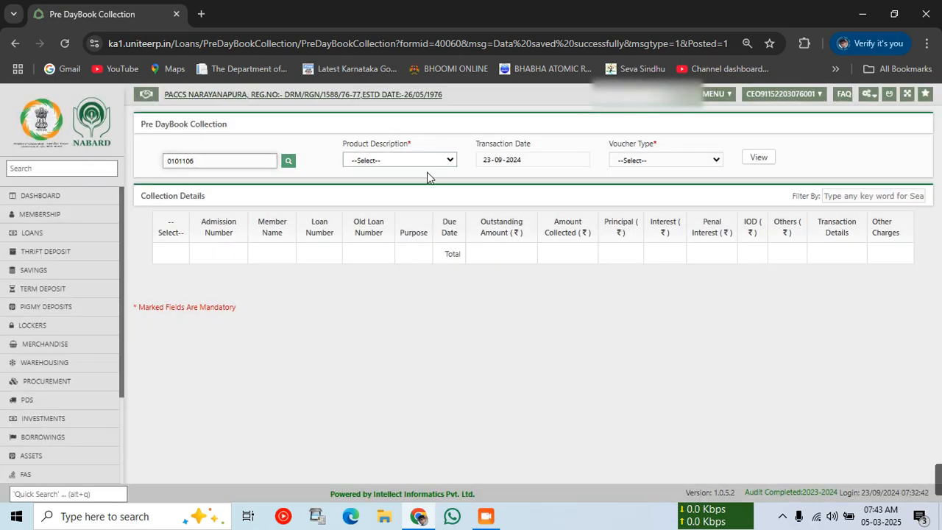
Load the member's Normal KCC loan as a Cash voucher and tick the loan row.
click(411, 162)
click(370, 193)
click(691, 162)
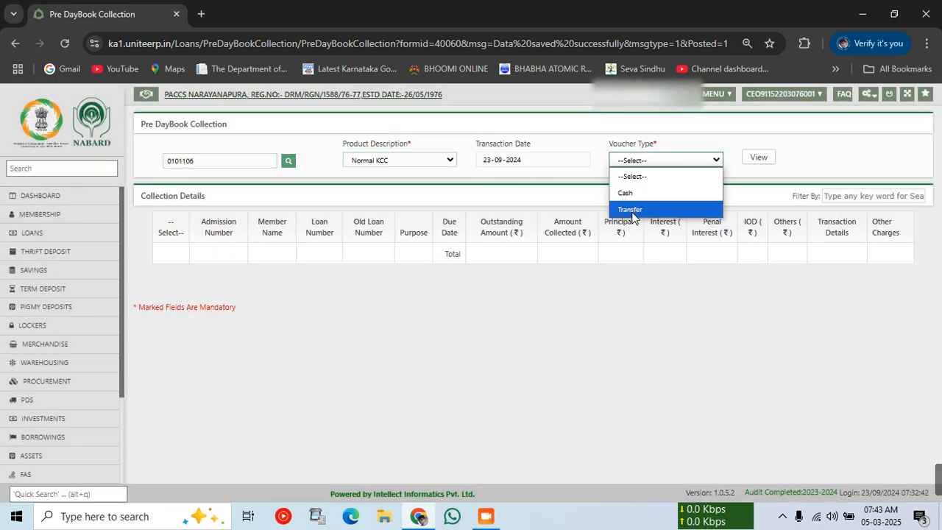
click(626, 192)
click(758, 157)
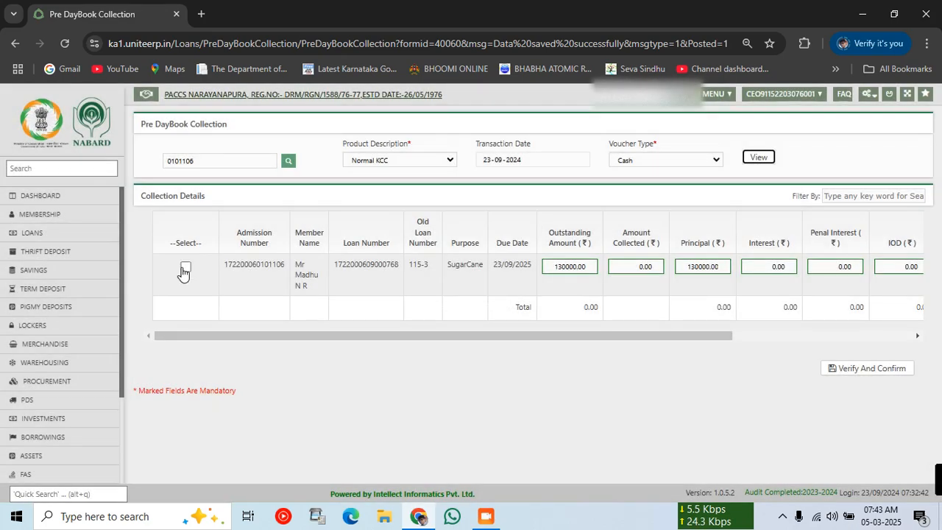
click(184, 267)
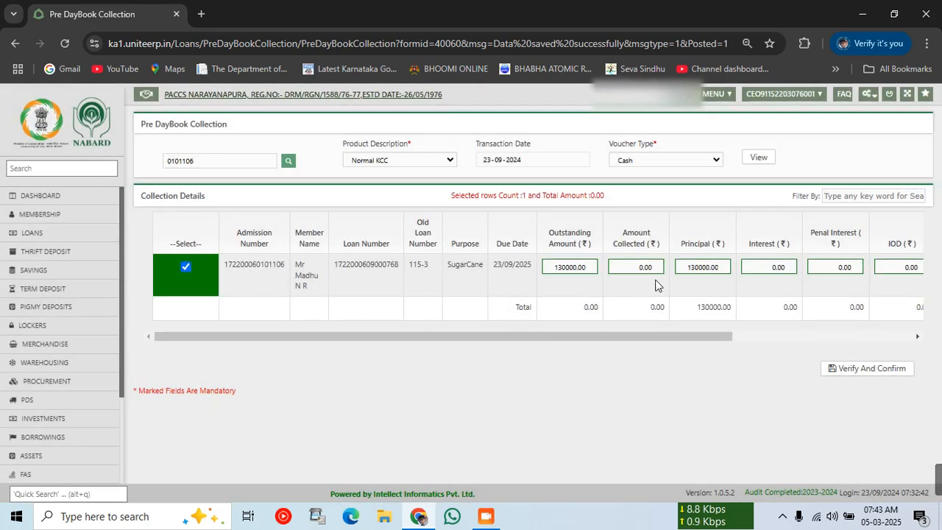
click(836, 336)
Add 200 Other Charges and save the 130200.00 collection, dismissing the success message.
click(895, 271)
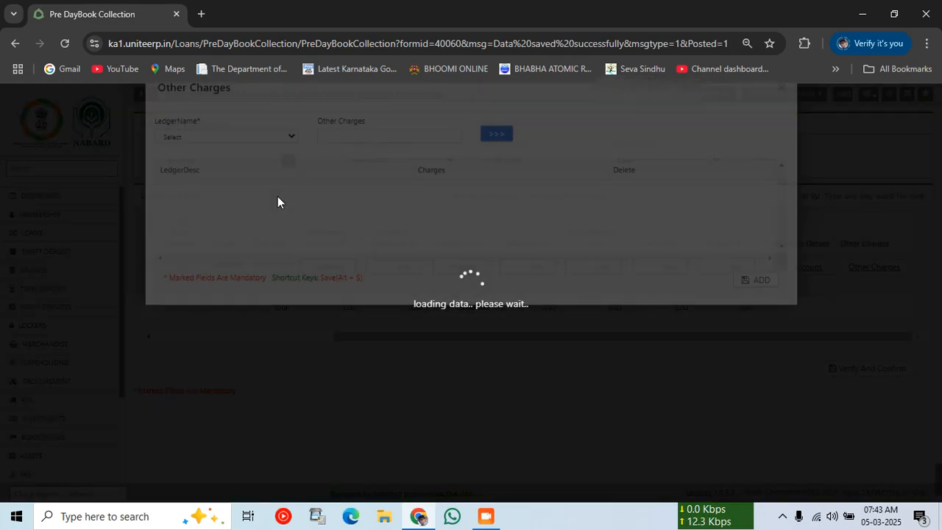
click(248, 164)
click(216, 199)
click(371, 170)
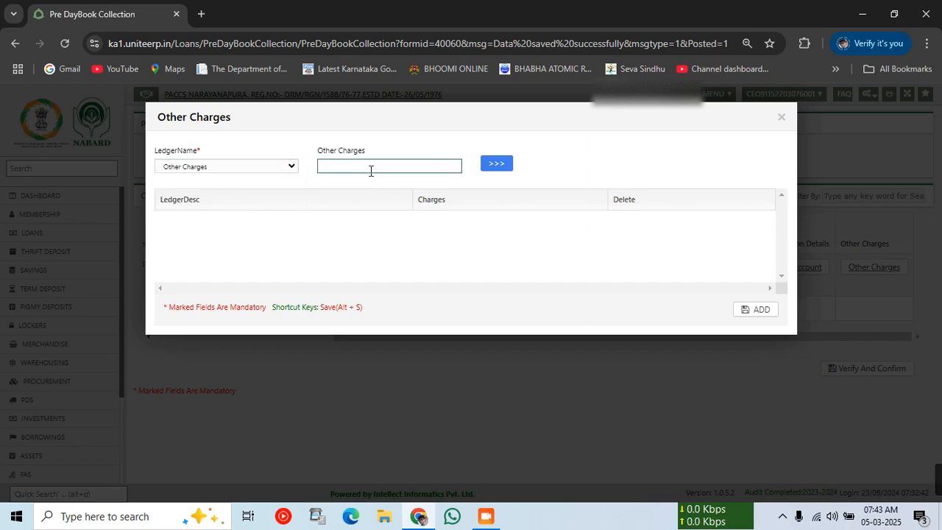
text(200)
click(485, 166)
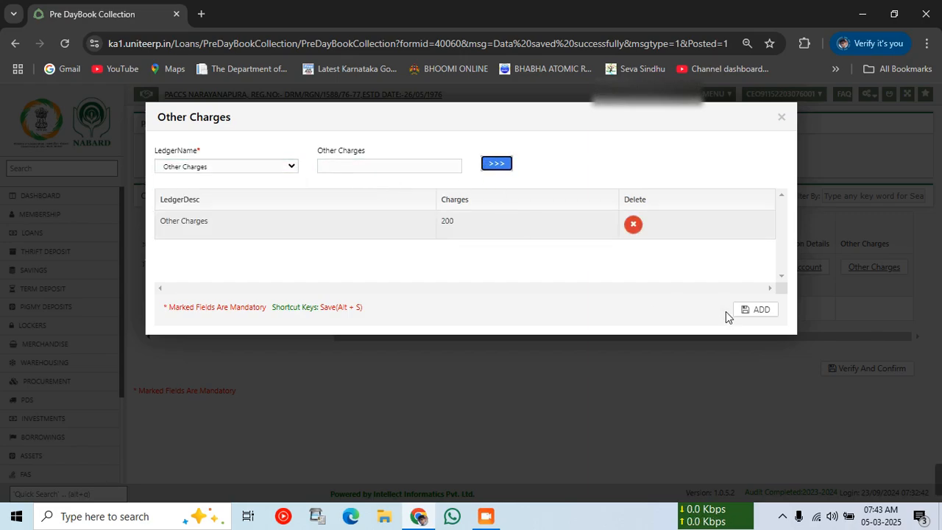
click(745, 311)
click(862, 369)
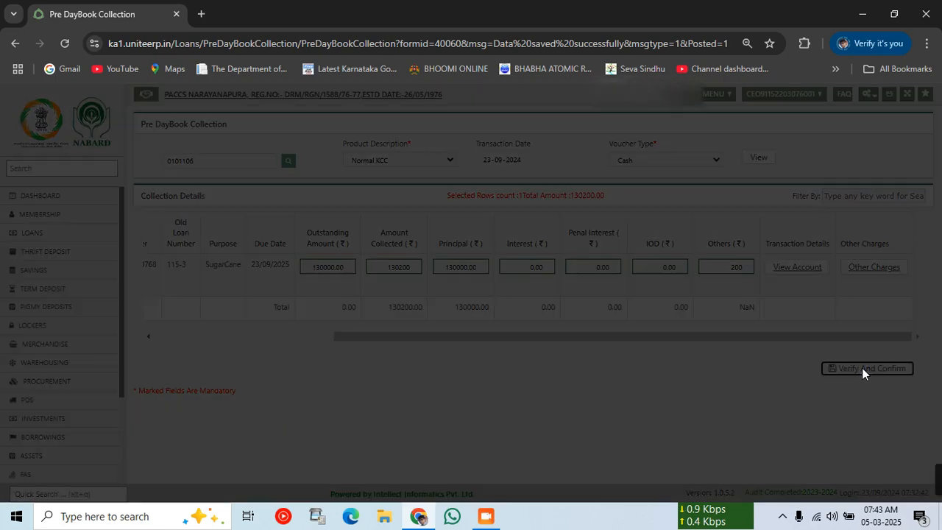
click(761, 413)
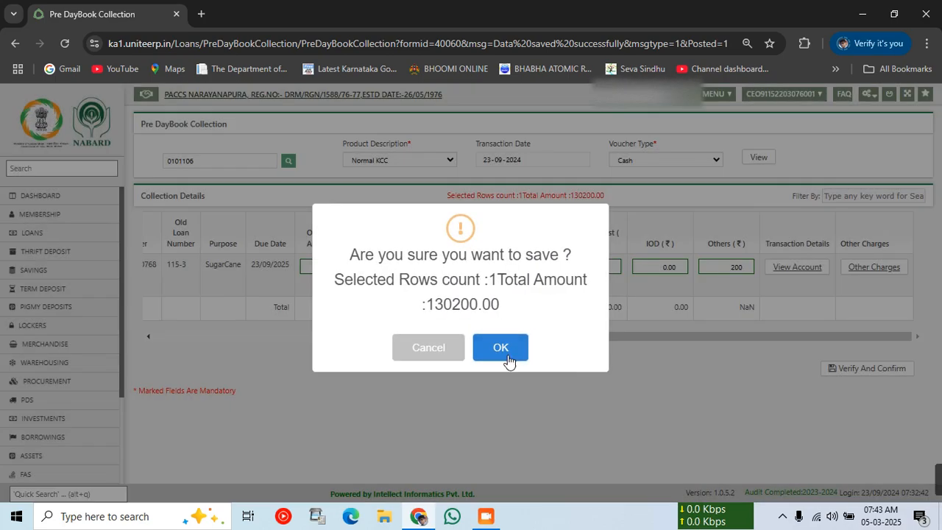
click(504, 350)
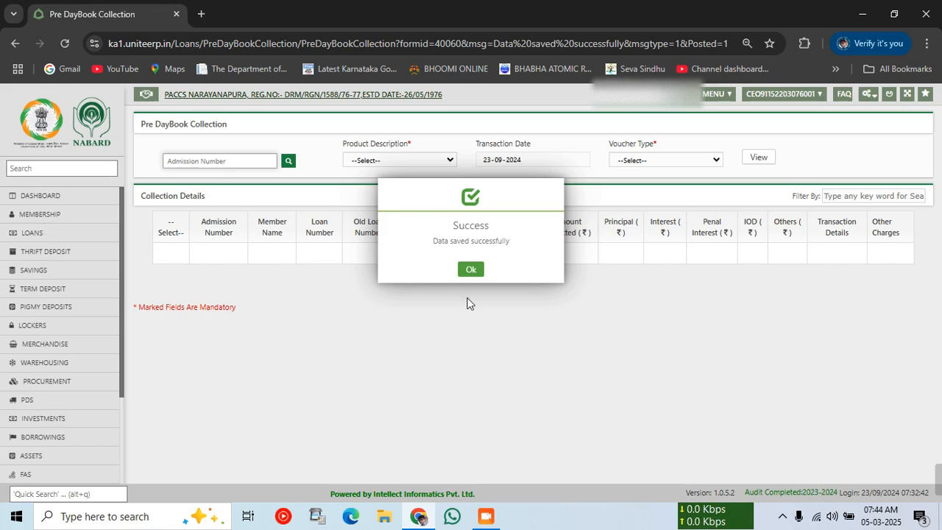
click(471, 270)
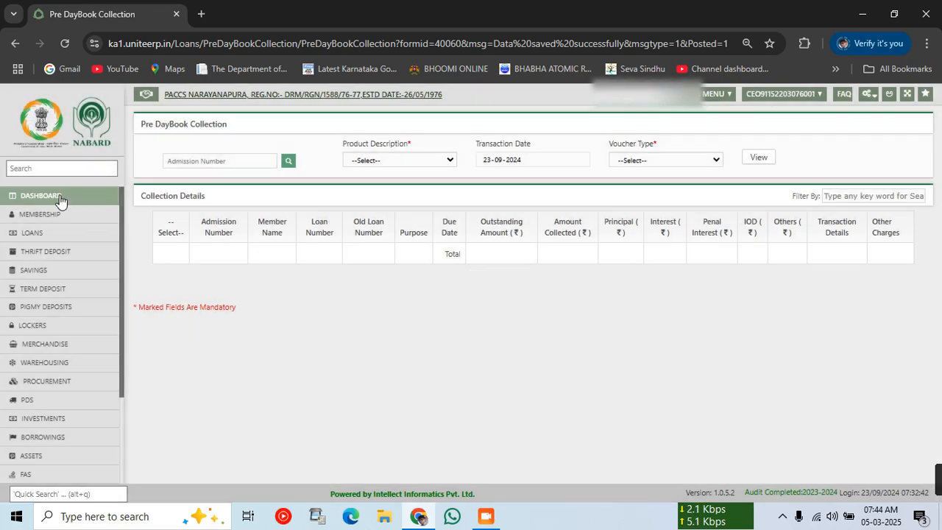
Go from the Dashboard through FAS Reports to the Day Book report form.
click(61, 198)
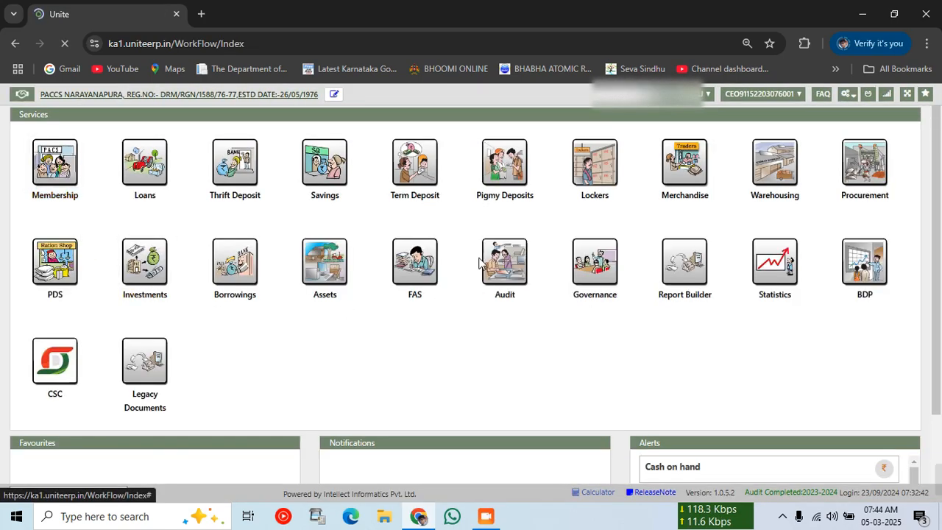
click(410, 267)
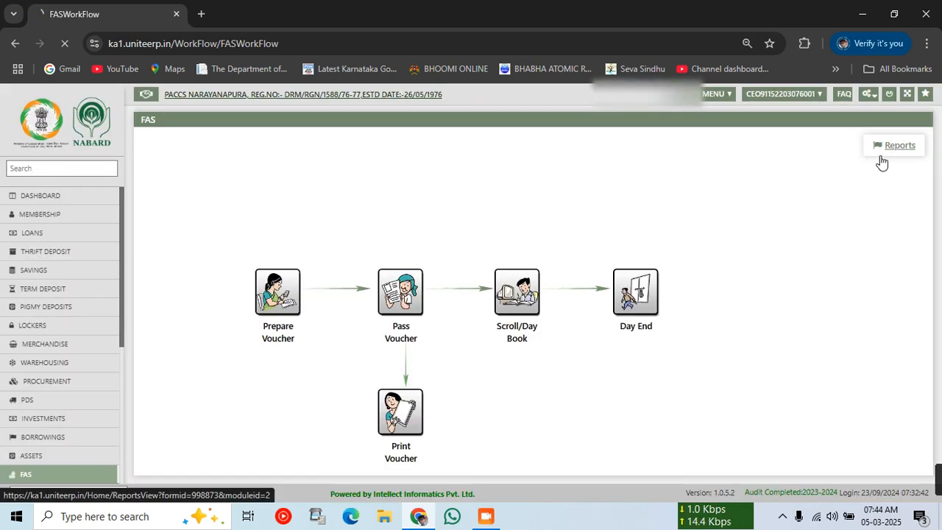
click(881, 156)
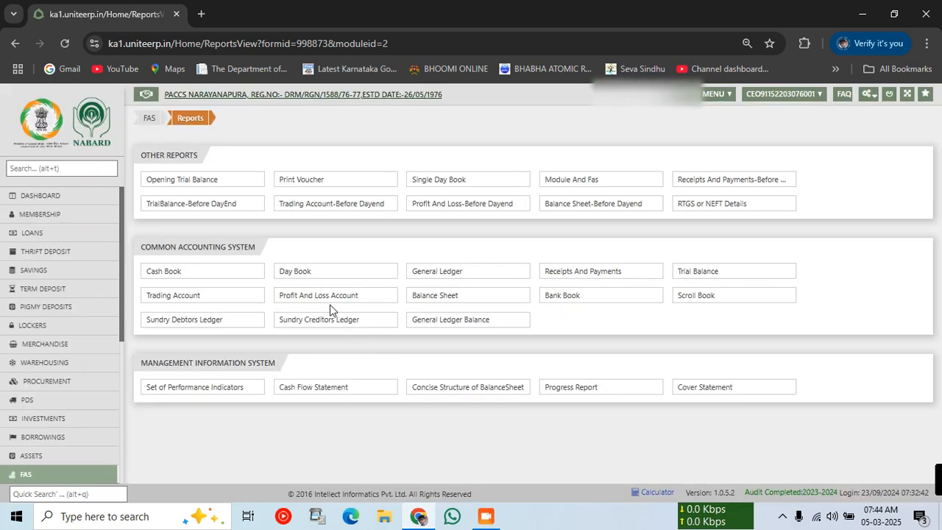
click(311, 272)
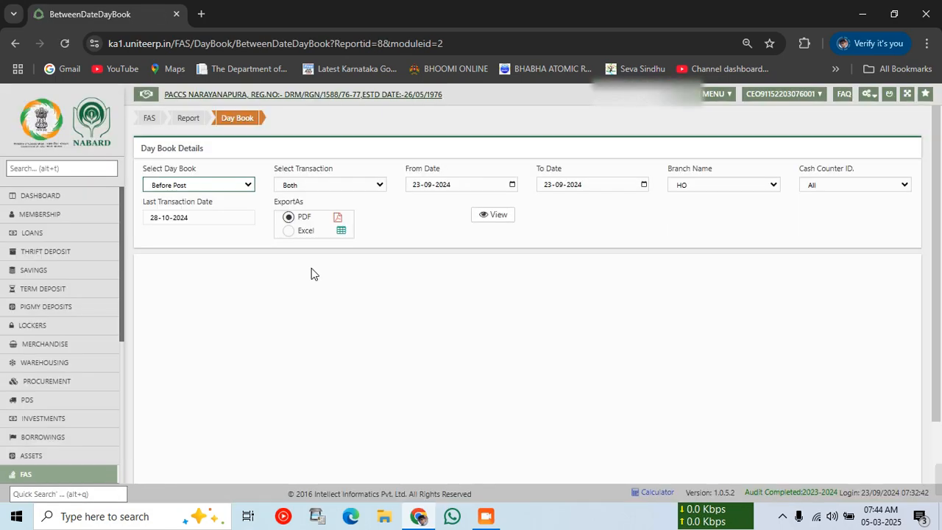
Generate the 23-09-2024 day book and review its KCC receipts, 200 other charges and closing cash.
click(500, 215)
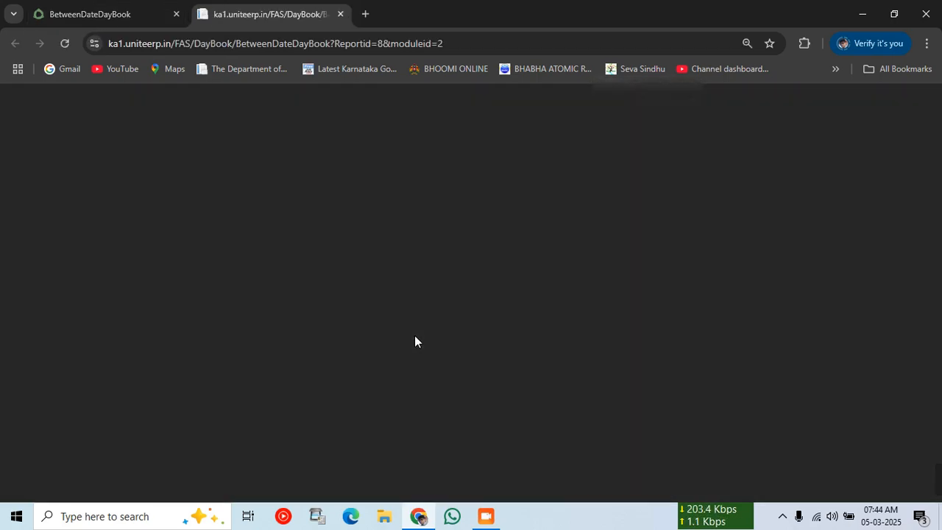
key(ctrl+plus)
key(ctrl+plus)
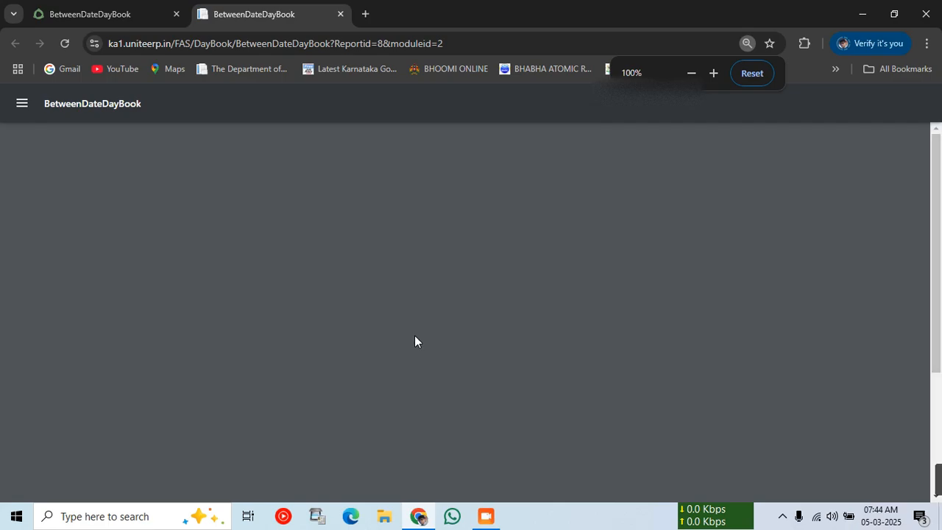
scroll(368, 293, down, 2)
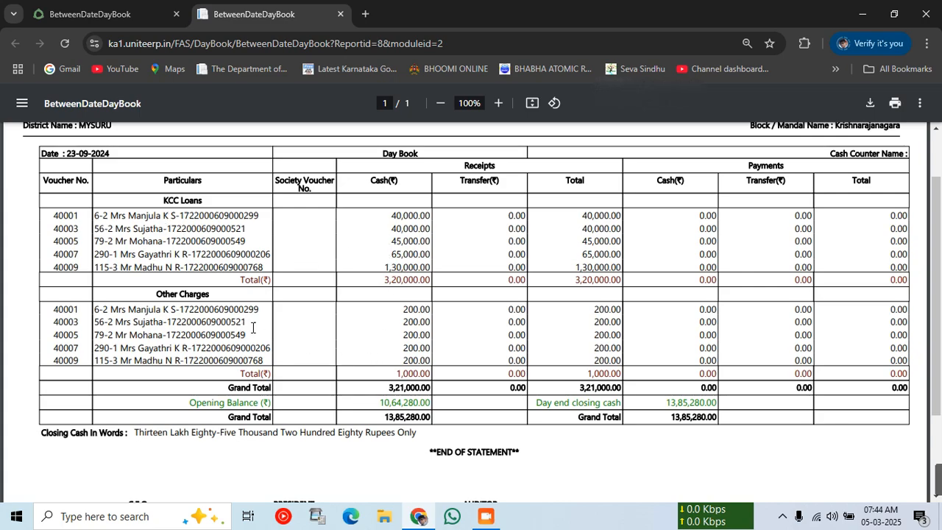
drag(406, 312, 424, 360)
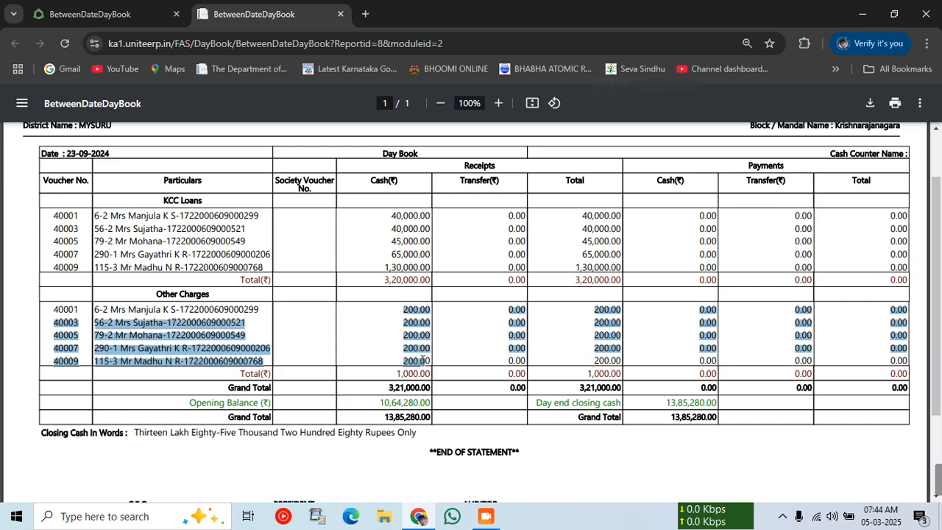
click(435, 371)
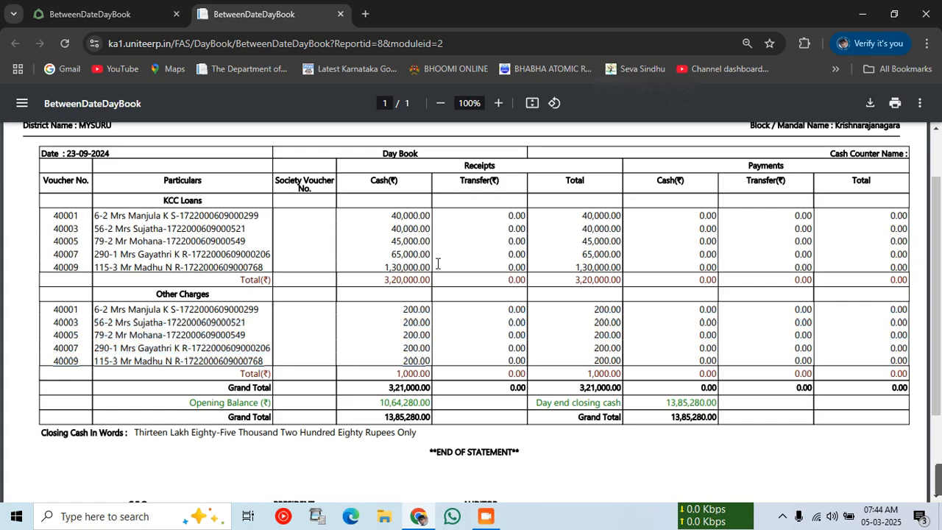
scroll(434, 368, up, 1)
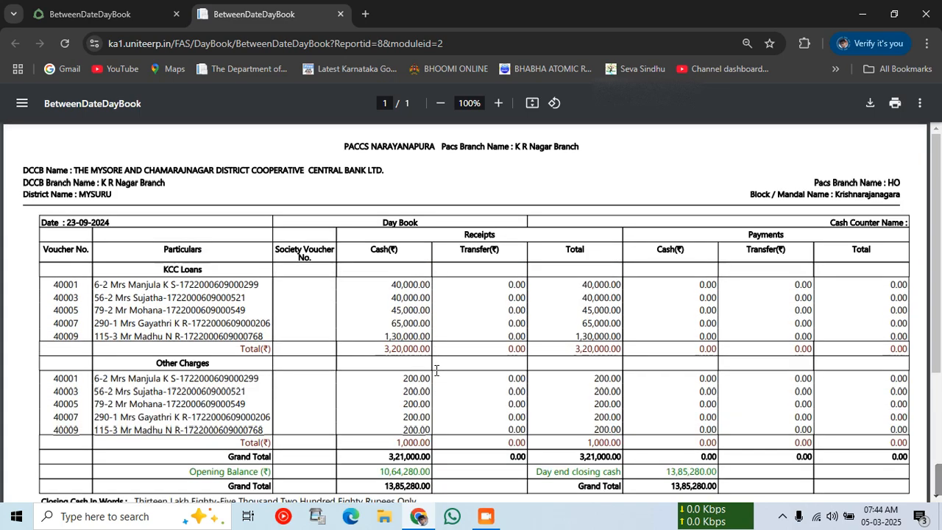
click(116, 9)
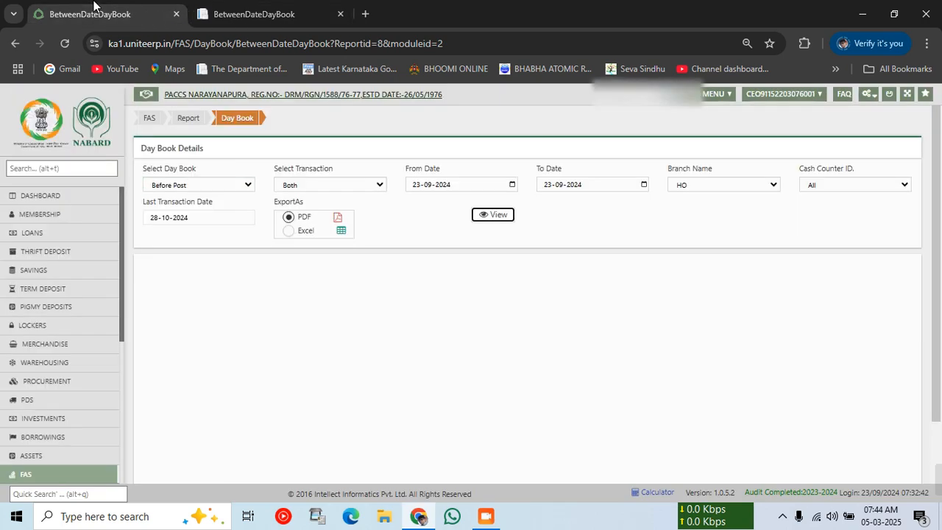
Open Borrowings, return to the Dashboard to check cash on hand, then reopen Borrowings.
click(62, 200)
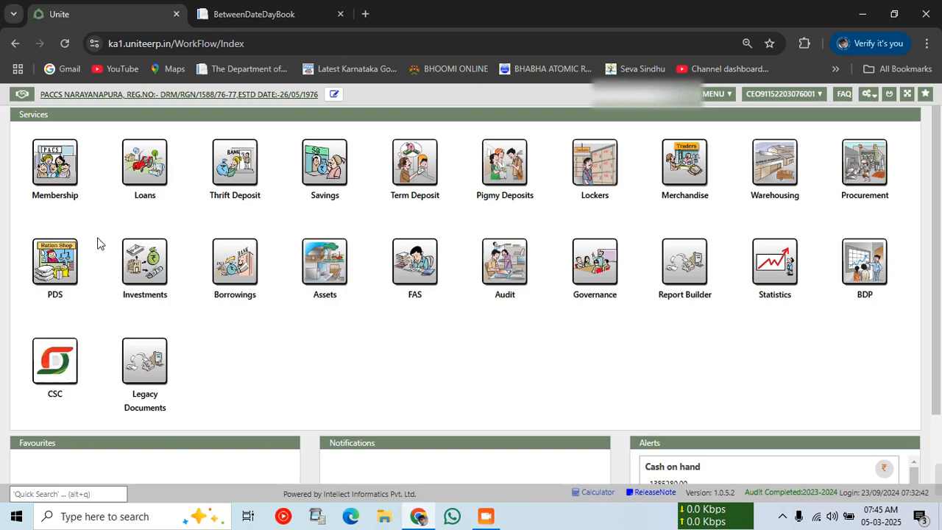
click(245, 271)
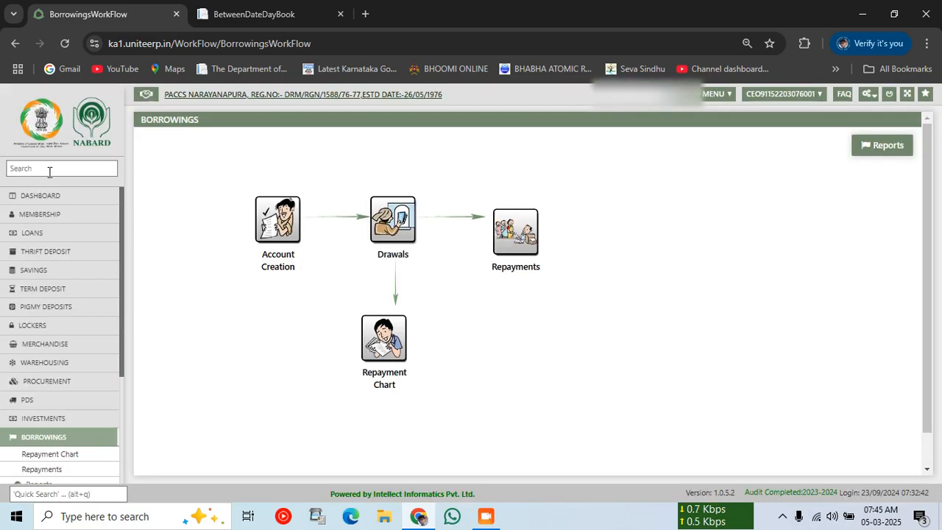
click(16, 200)
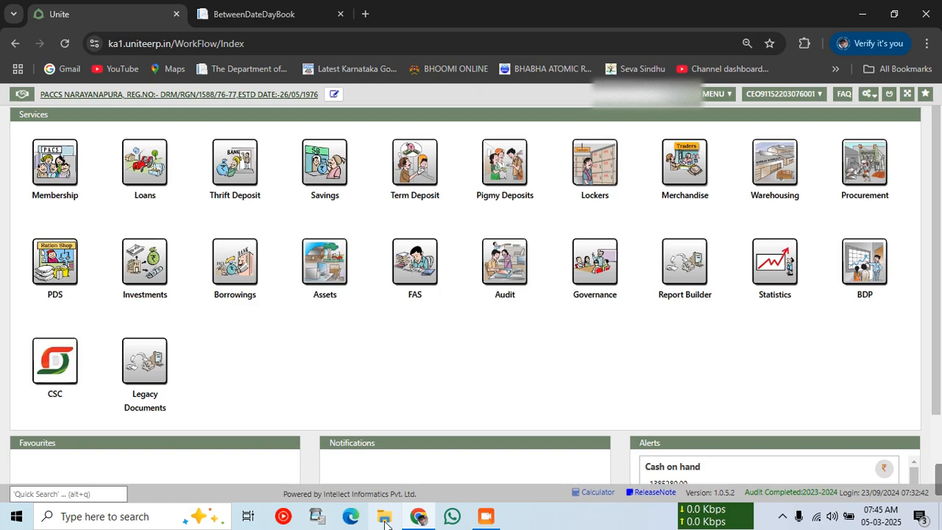
click(239, 257)
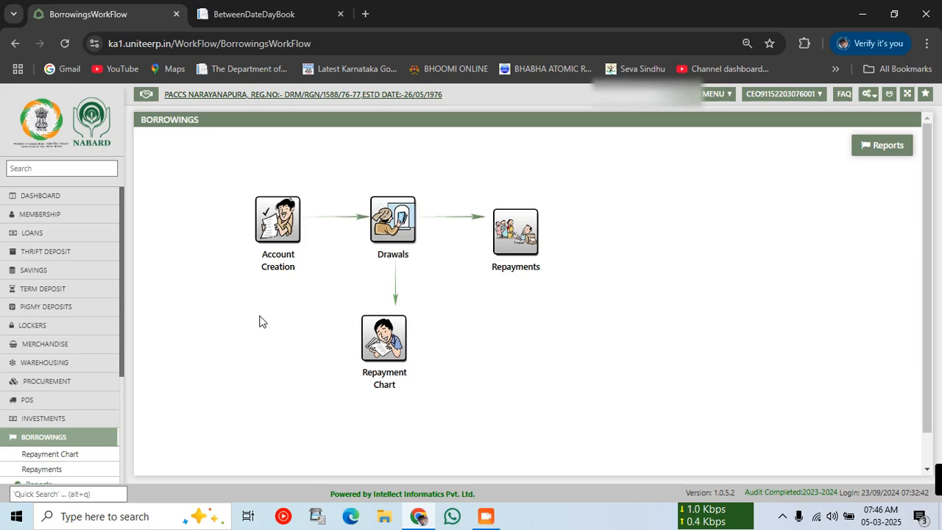
Open borrowing Repayments and select Borrowings Normal KCC as the product.
click(527, 238)
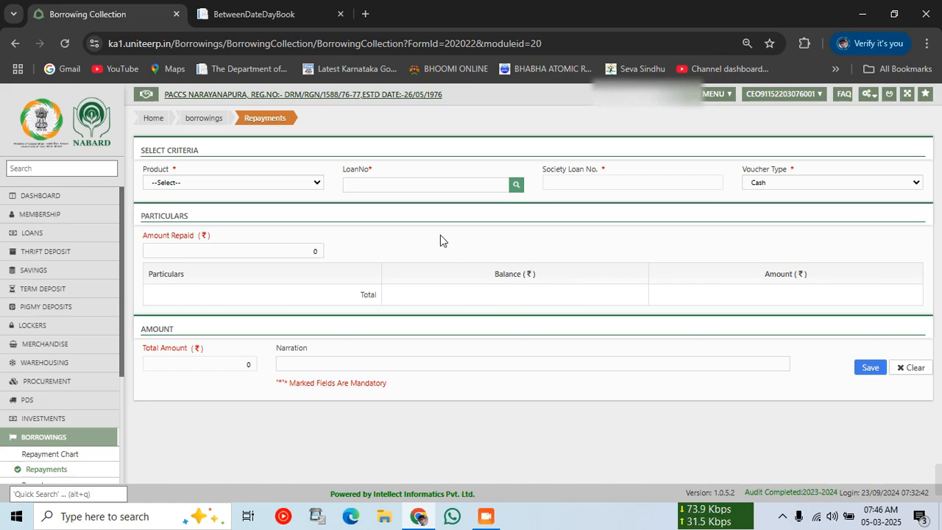
click(273, 181)
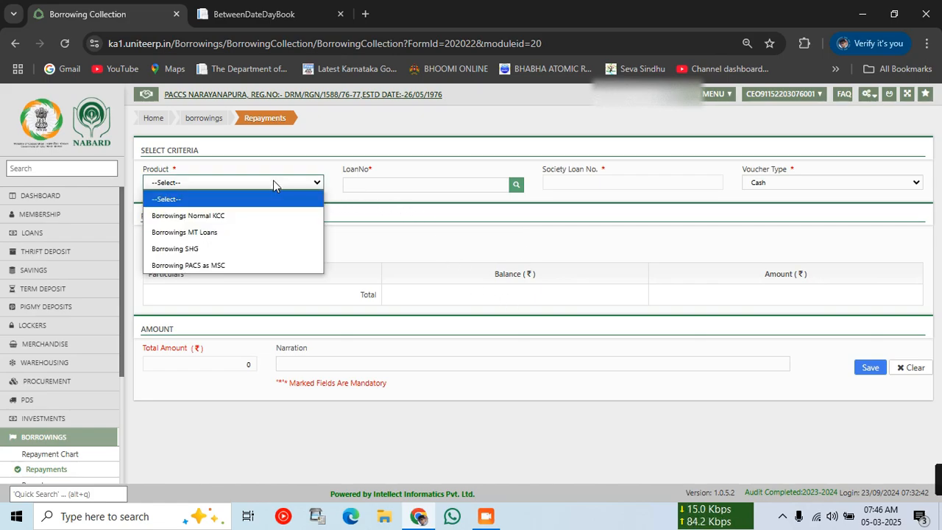
click(261, 212)
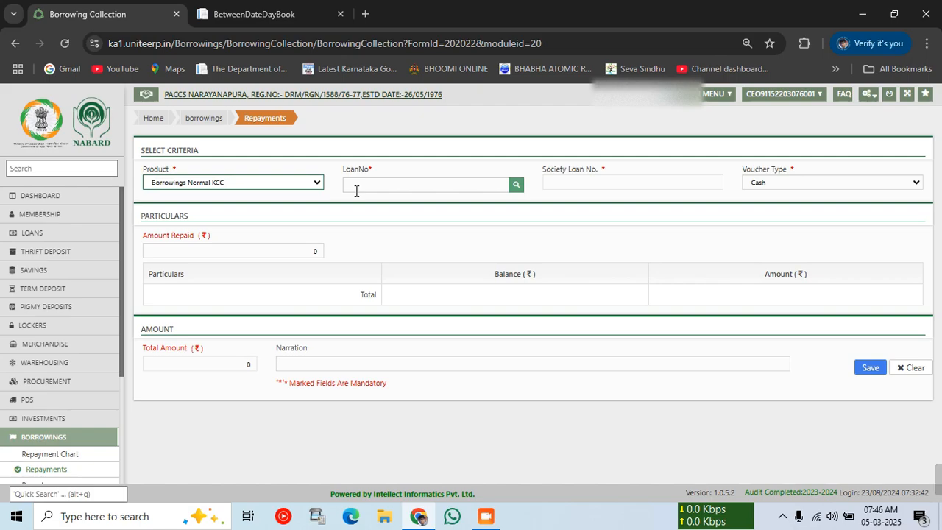
Search the loan by account number and load it: 664986.00 interest, 10669000.00 principal balance.
click(516, 185)
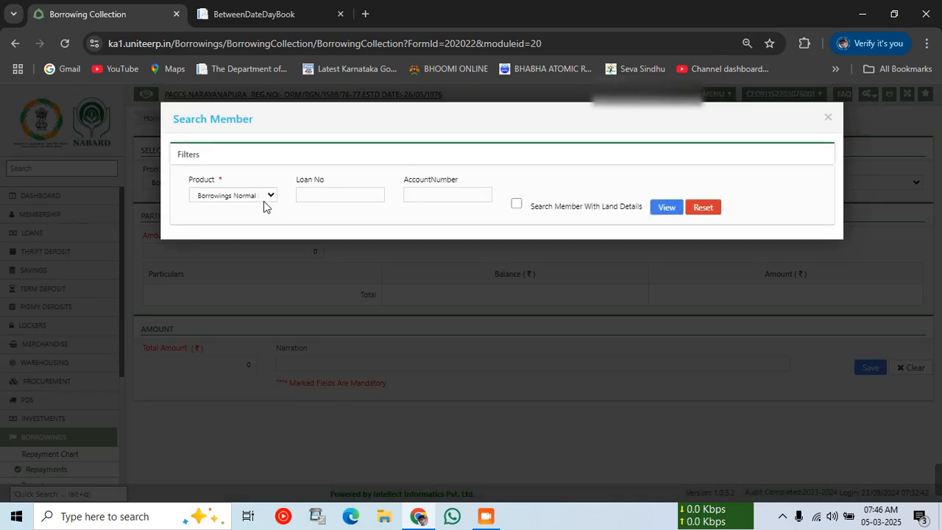
click(423, 201)
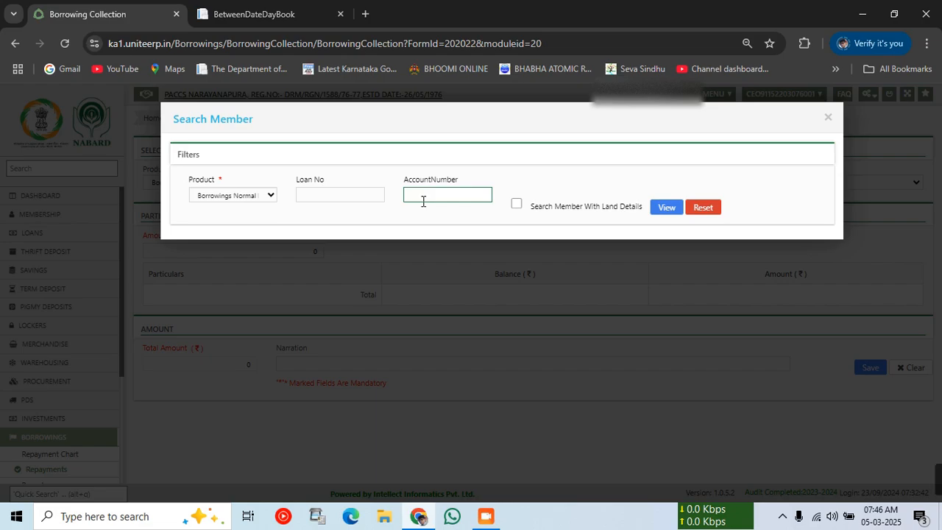
click(667, 209)
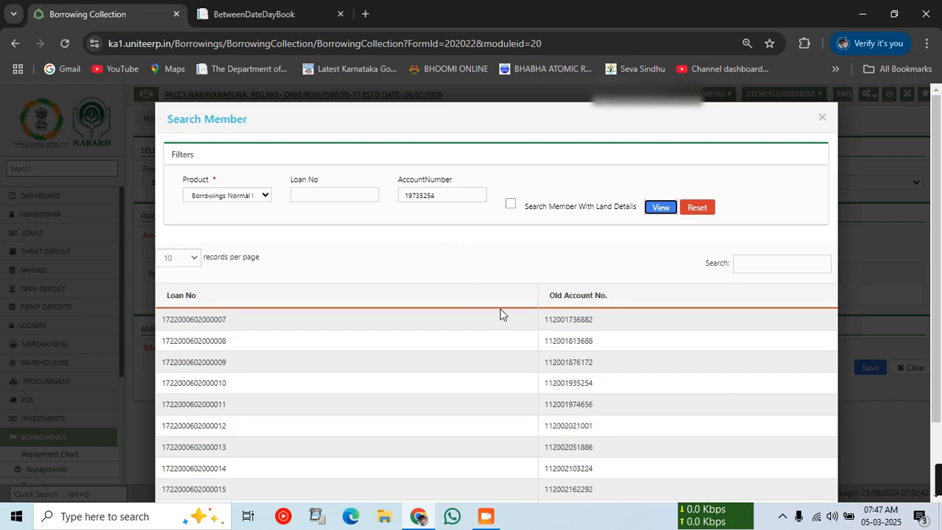
click(567, 390)
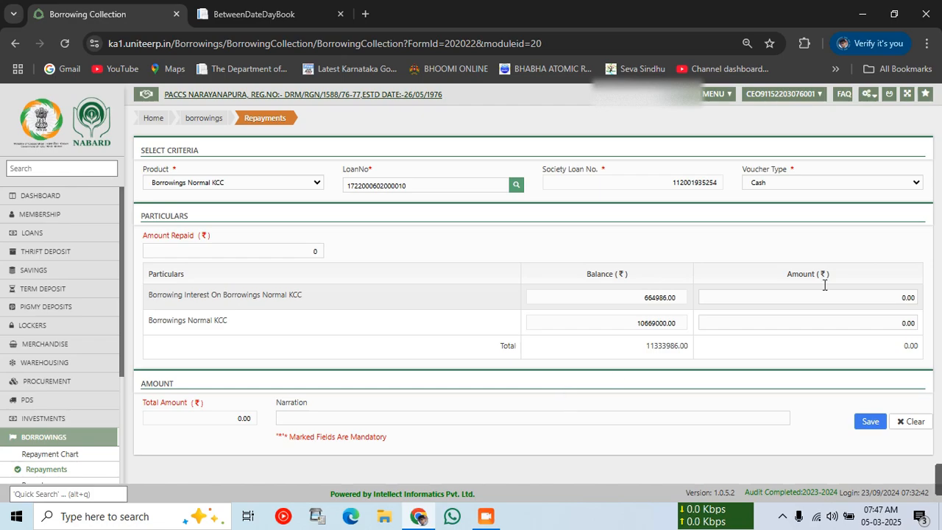
Keep the Cash voucher type and enter 350000 as the Borrowings Normal KCC principal amount.
click(779, 186)
click(779, 187)
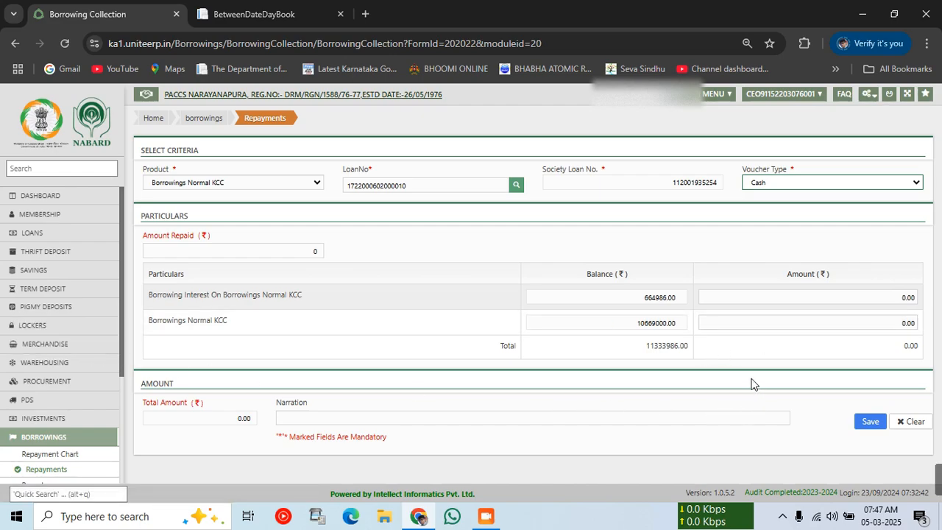
click(862, 322)
drag(862, 322, 933, 317)
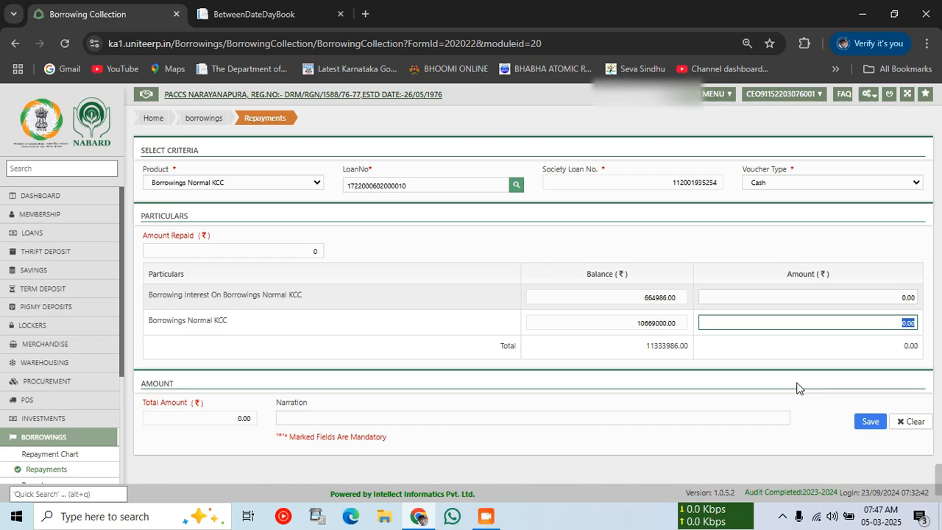
text(350000)
click(797, 375)
Enter the 350000 amount repaid and save the repayment.
click(204, 254)
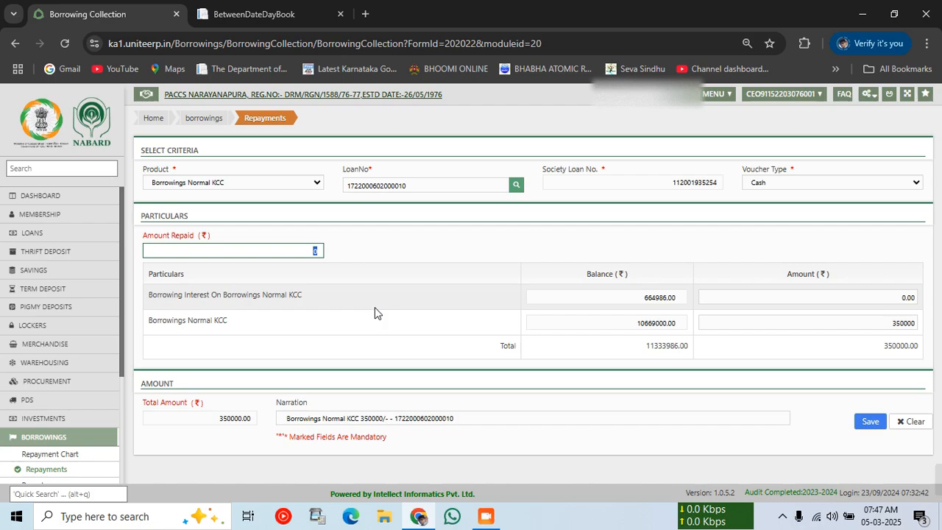
text(350000)
click(374, 257)
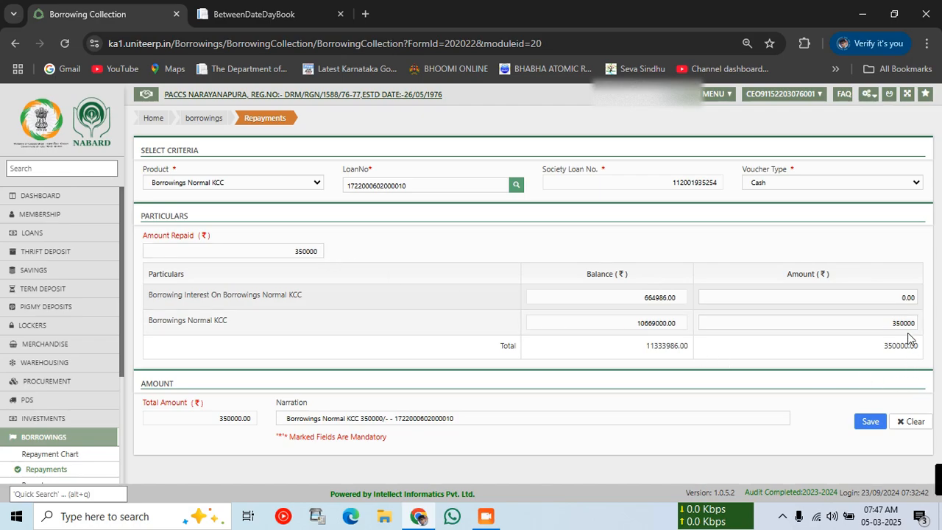
drag(879, 323, 938, 327)
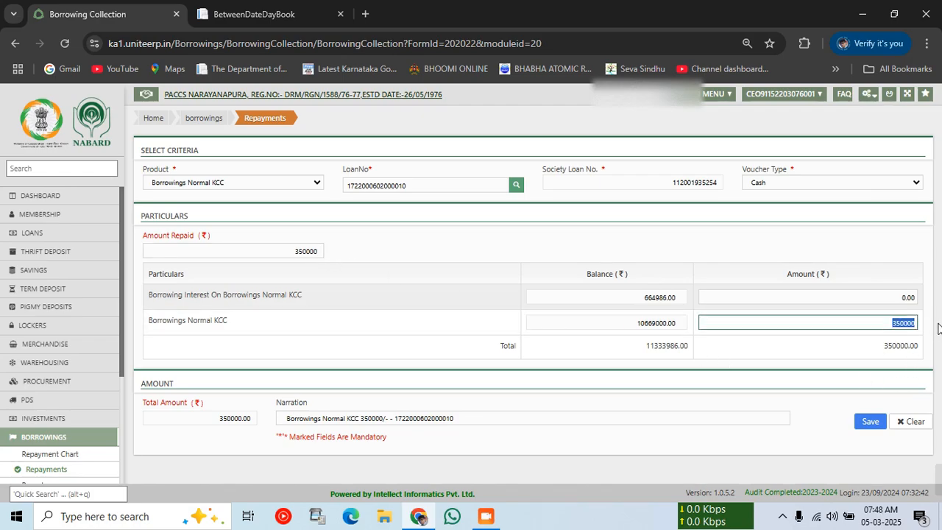
click(840, 325)
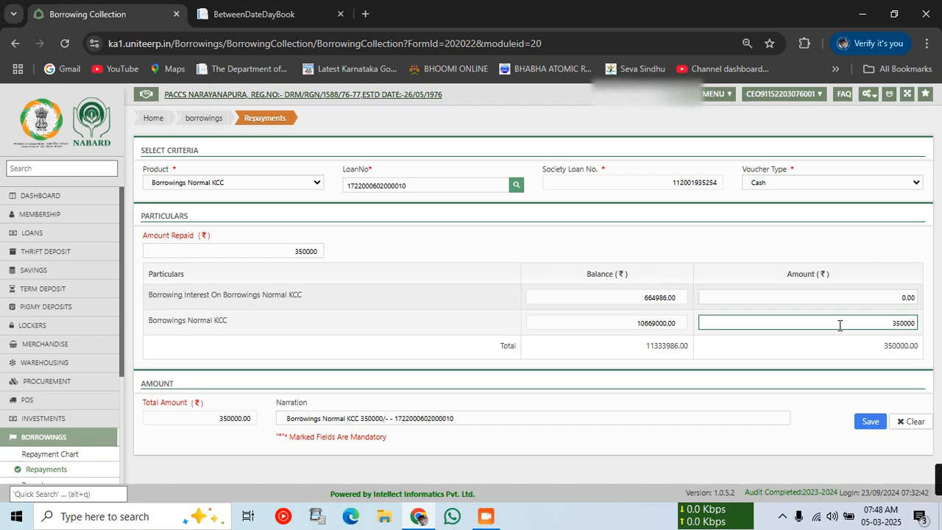
click(887, 360)
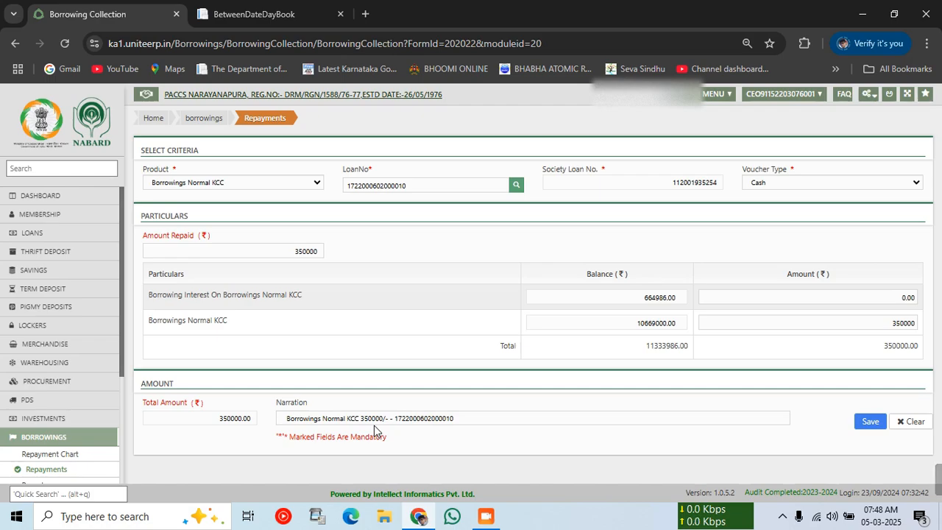
click(870, 424)
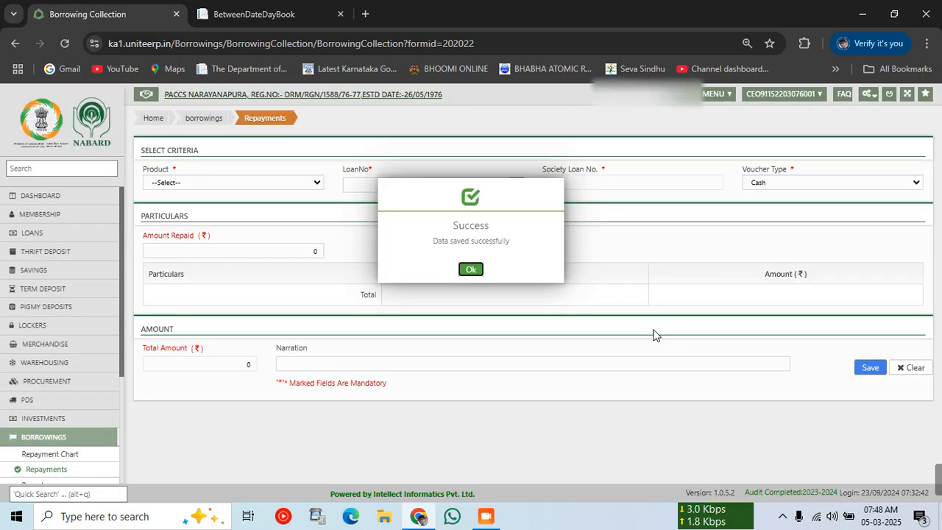
click(471, 269)
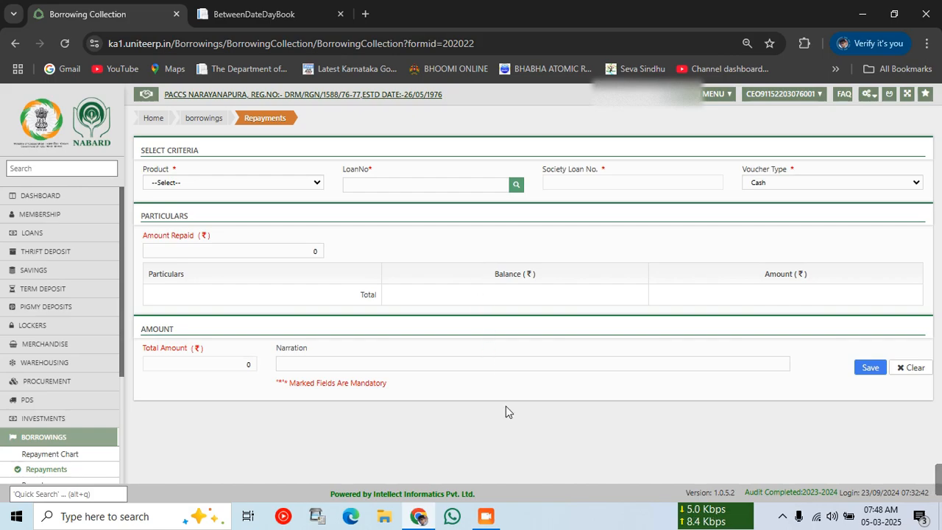
Reload the day book report and locate the new DCCB Borrowings entry.
click(302, 6)
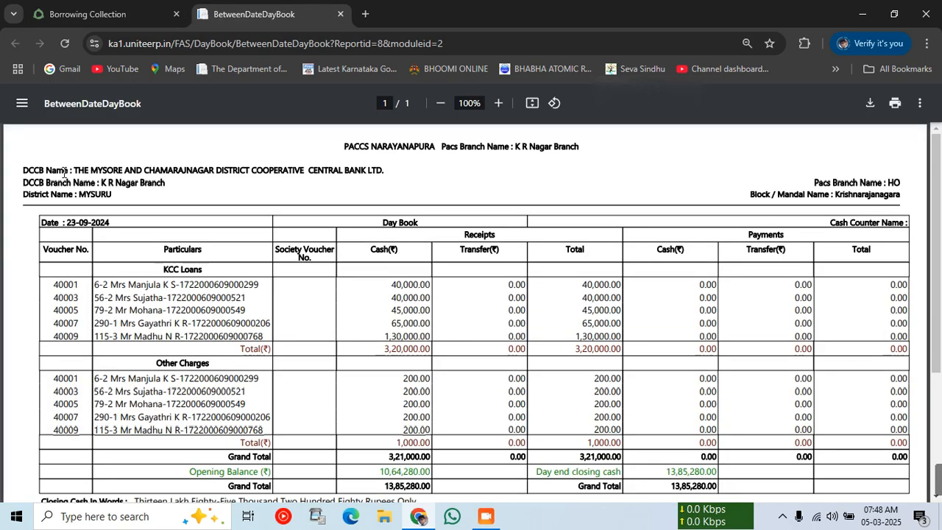
click(67, 43)
click(491, 162)
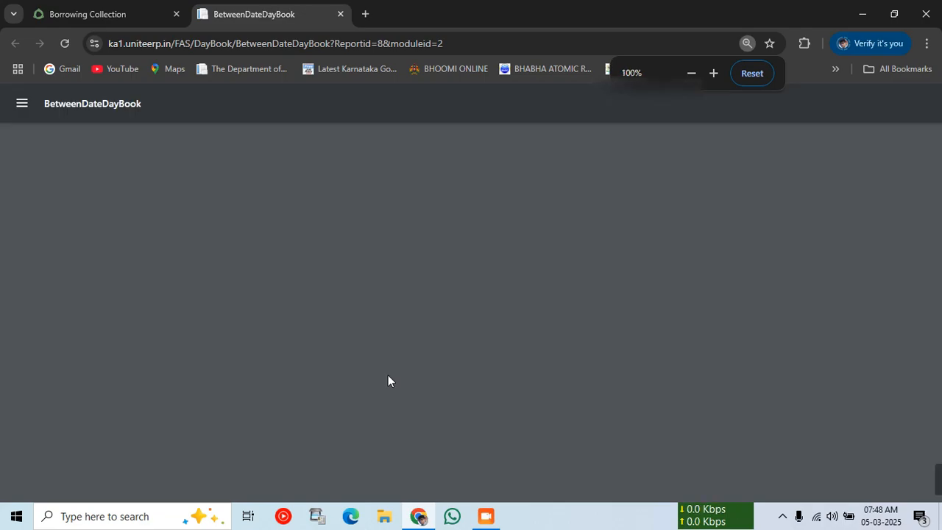
scroll(386, 379, down, 2)
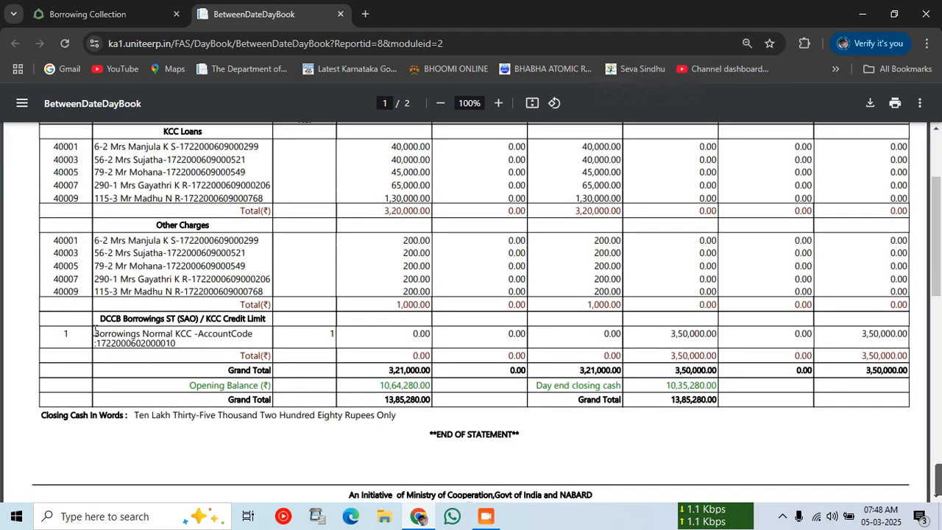
drag(133, 336, 112, 322)
click(183, 347)
click(133, 336)
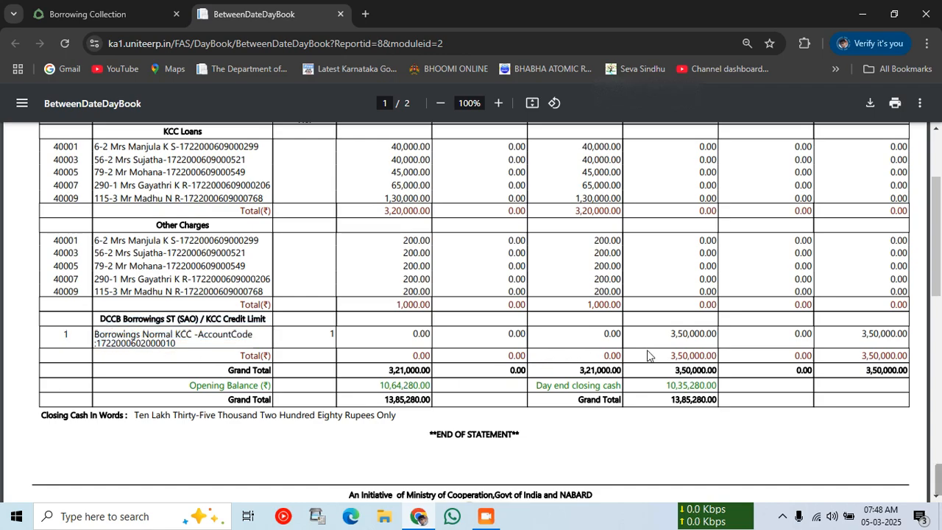
Check the 3,50,000.00 payment and KCC Loans receipts totals, then return to Repayments.
drag(676, 335, 718, 335)
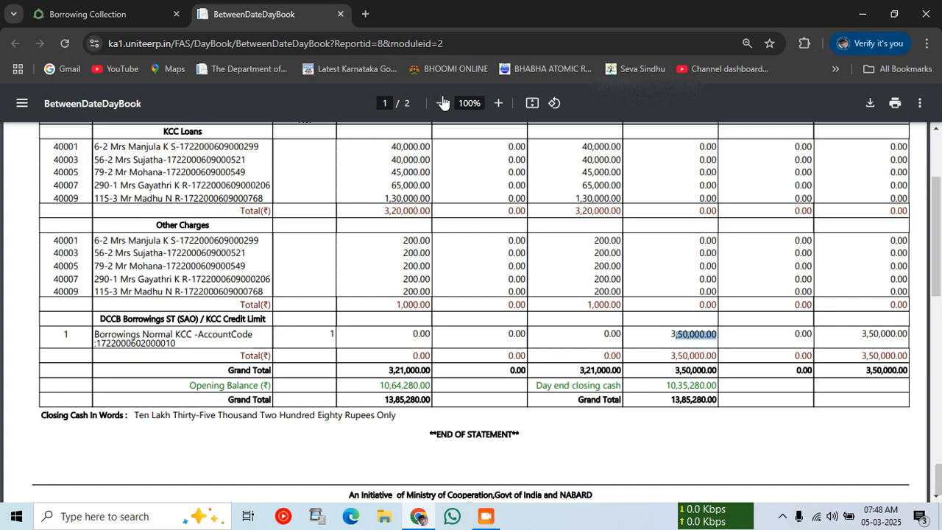
click(576, 211)
drag(577, 211, 606, 213)
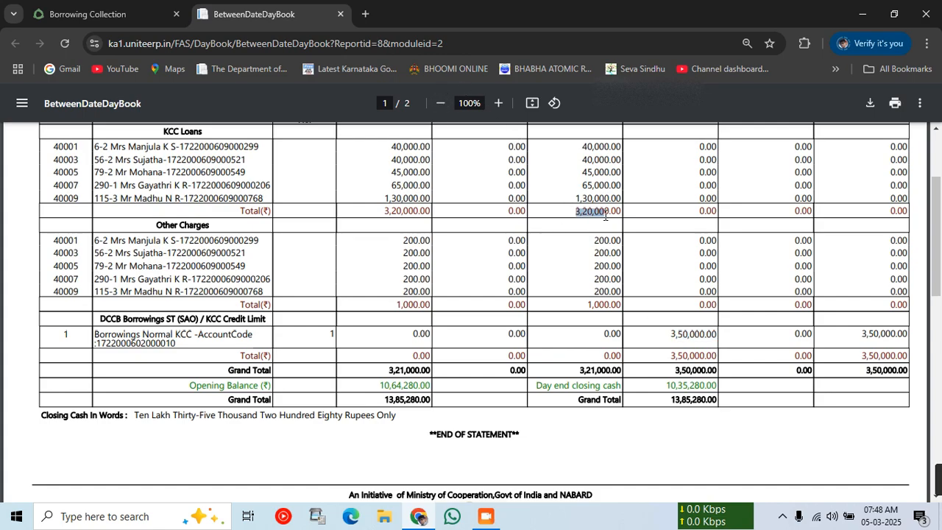
click(586, 361)
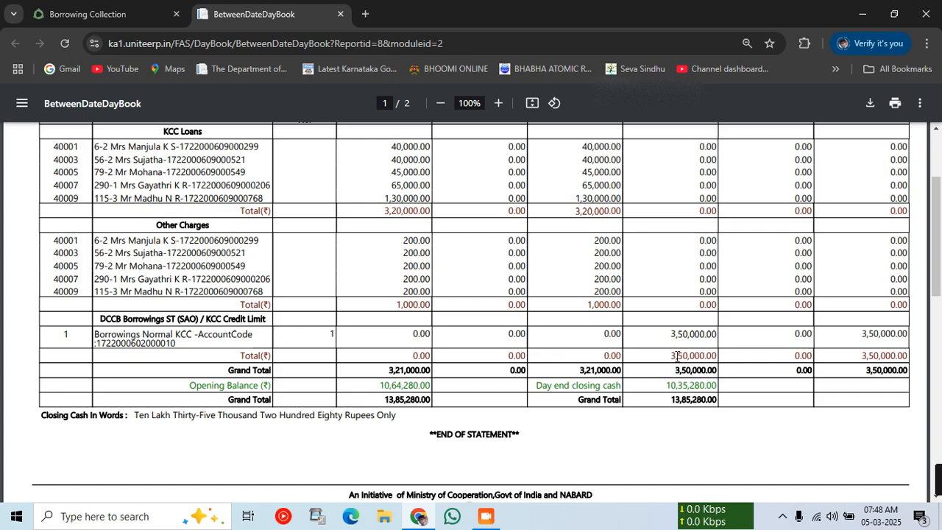
drag(672, 356, 762, 357)
scroll(752, 405, up, 3)
scroll(747, 400, down, 1)
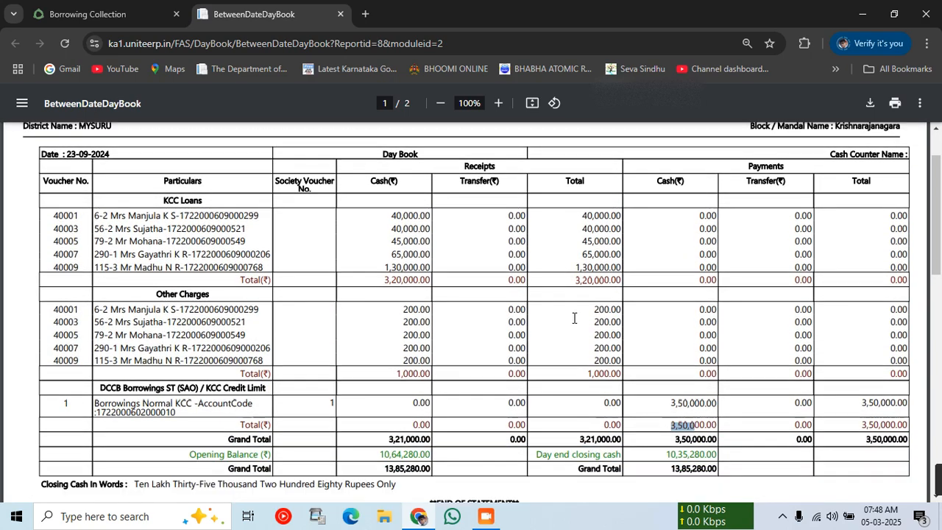
click(140, 7)
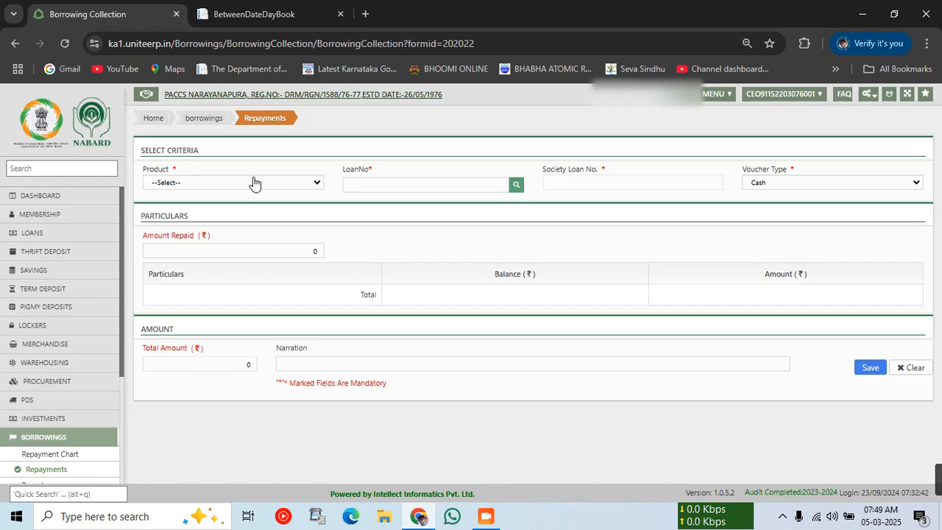
Reopen Borrowing Repayments from the dashboard and select product Borrowings Normal KCC.
click(66, 199)
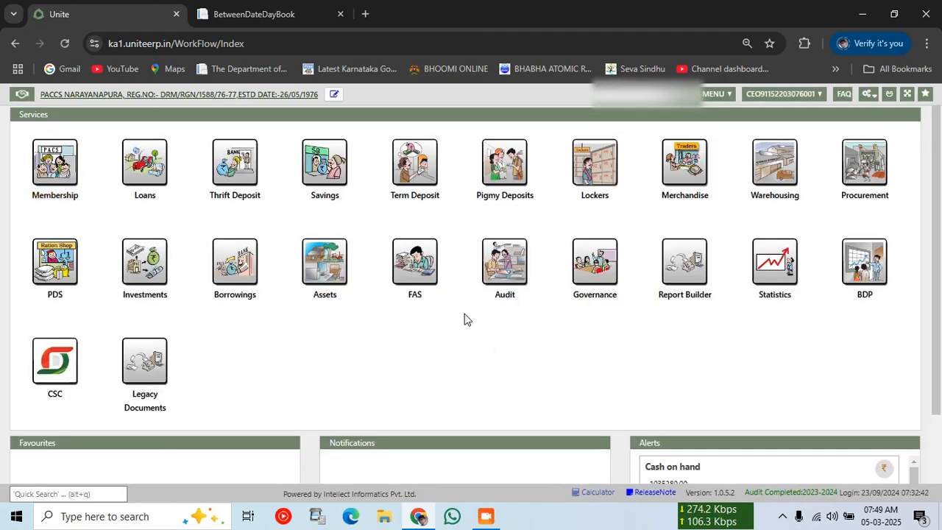
click(215, 275)
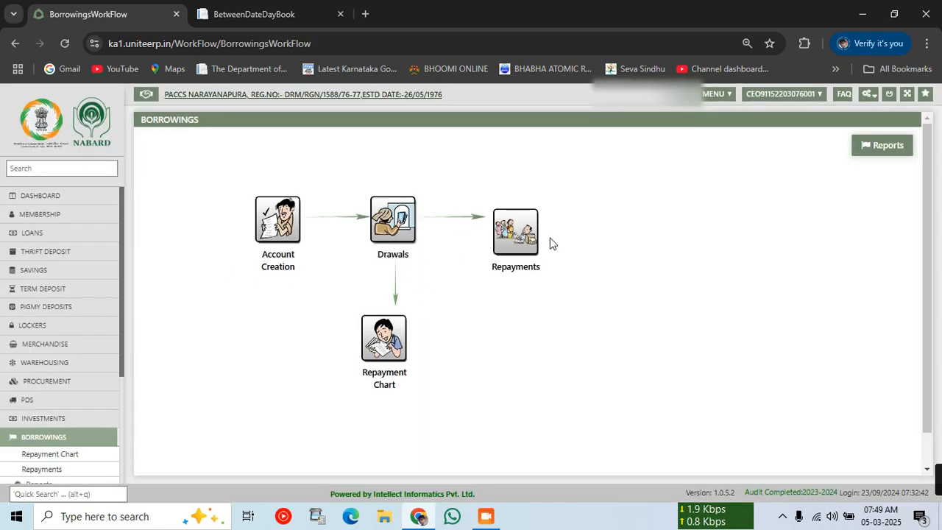
click(524, 245)
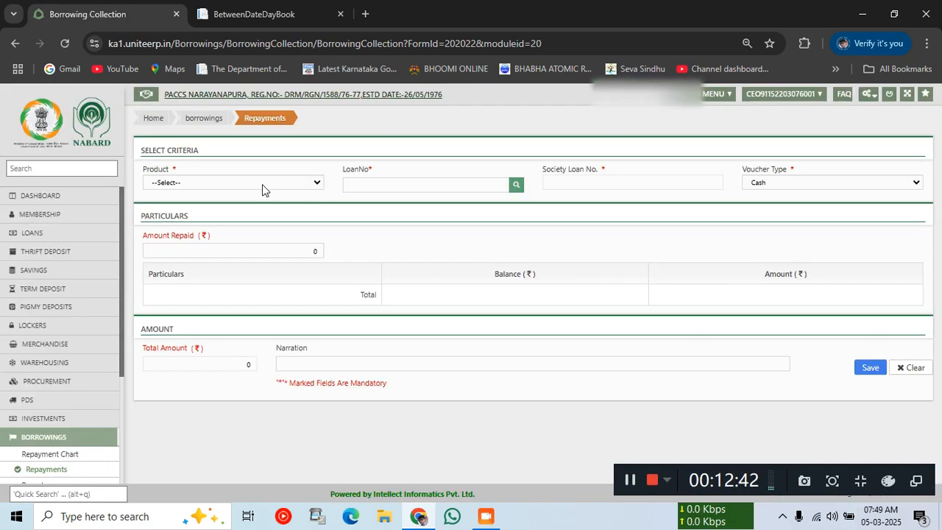
click(263, 183)
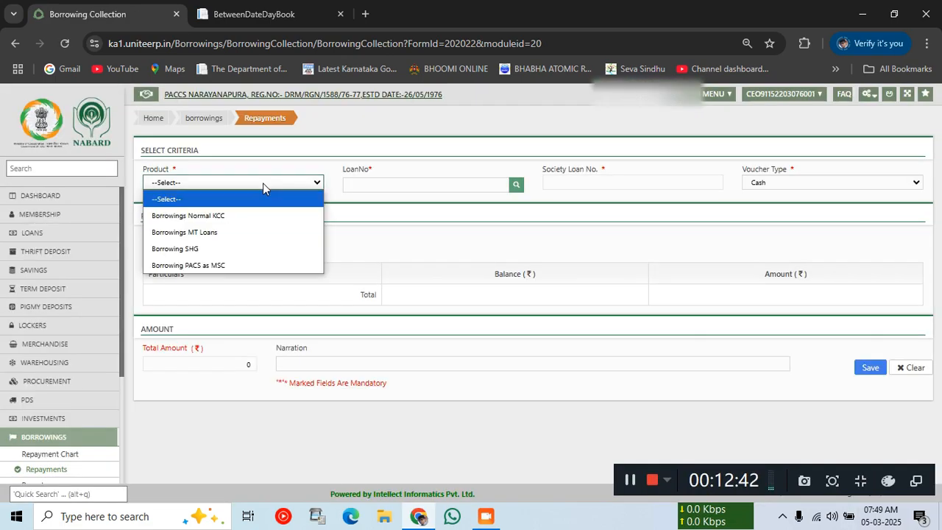
click(187, 215)
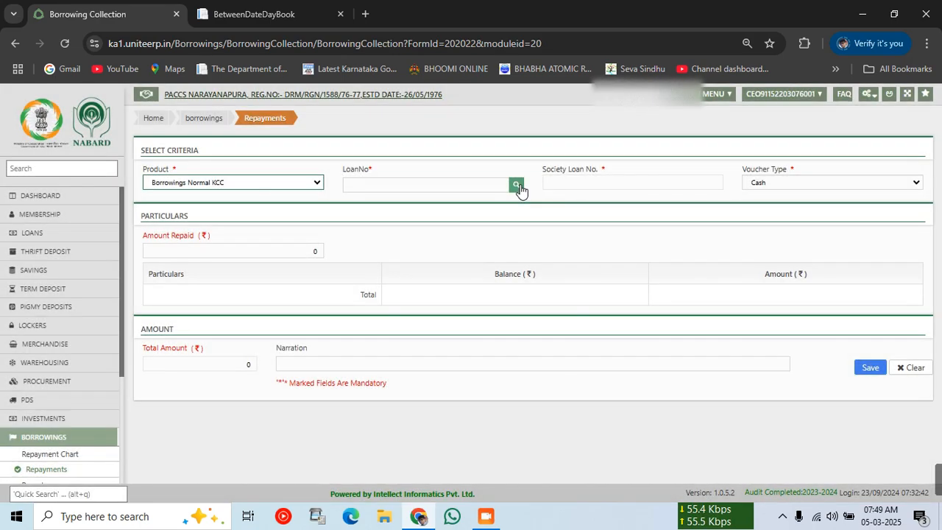
Search loans by the borrower's account number, narrow the results, and load the matching loan.
click(518, 186)
click(378, 194)
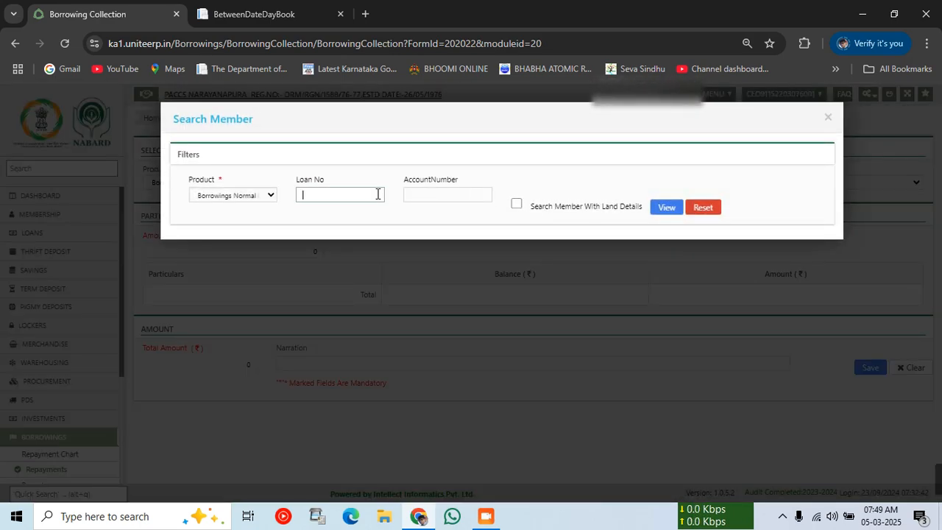
click(413, 200)
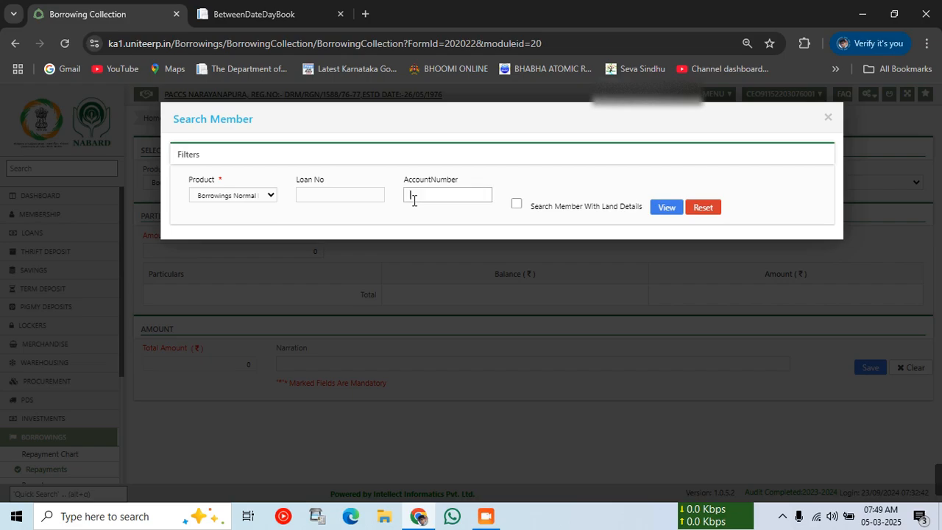
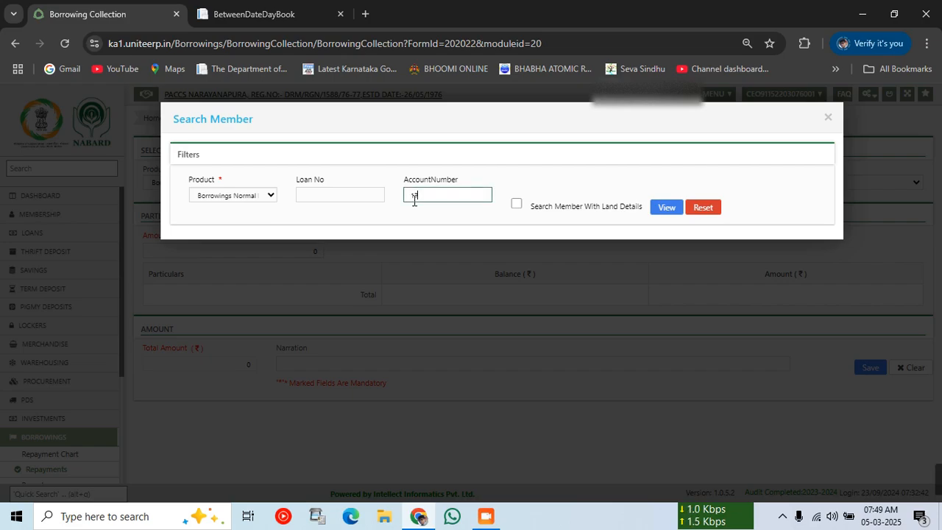
click(659, 208)
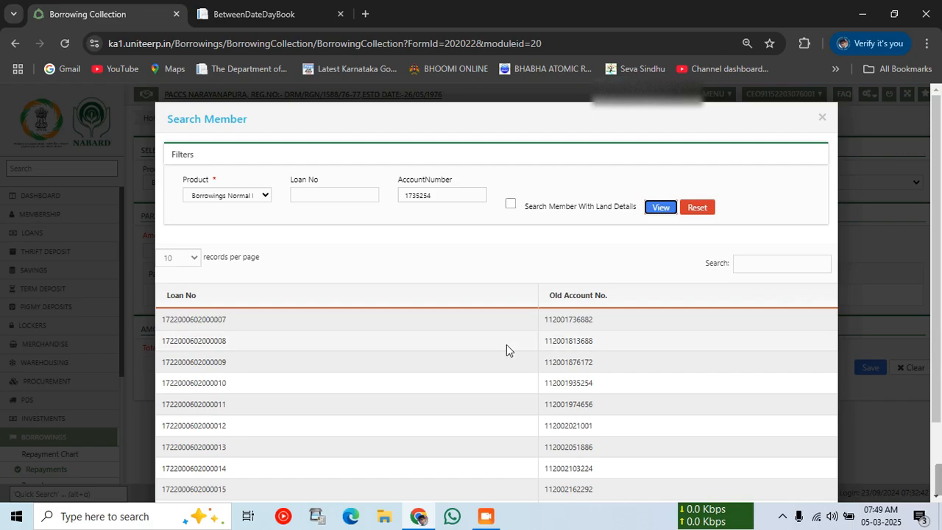
scroll(507, 345, down, 2)
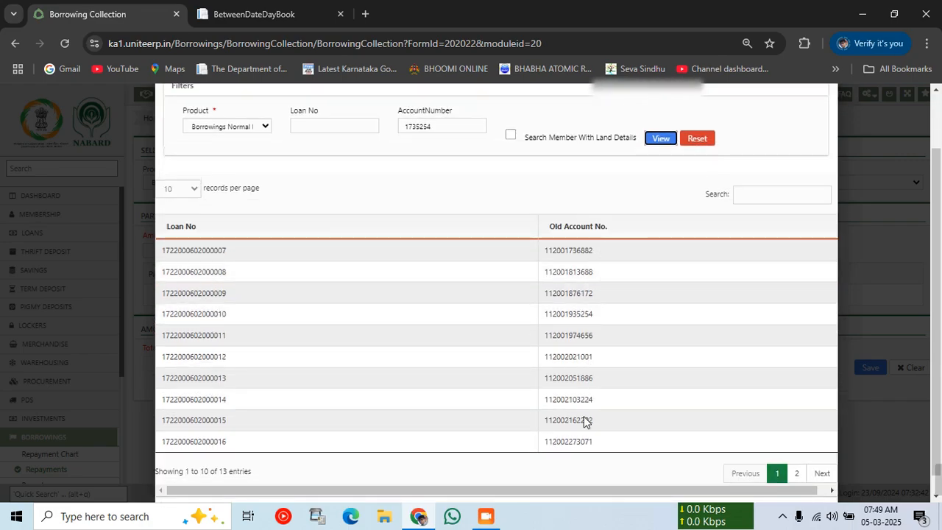
click(746, 197)
text(17)
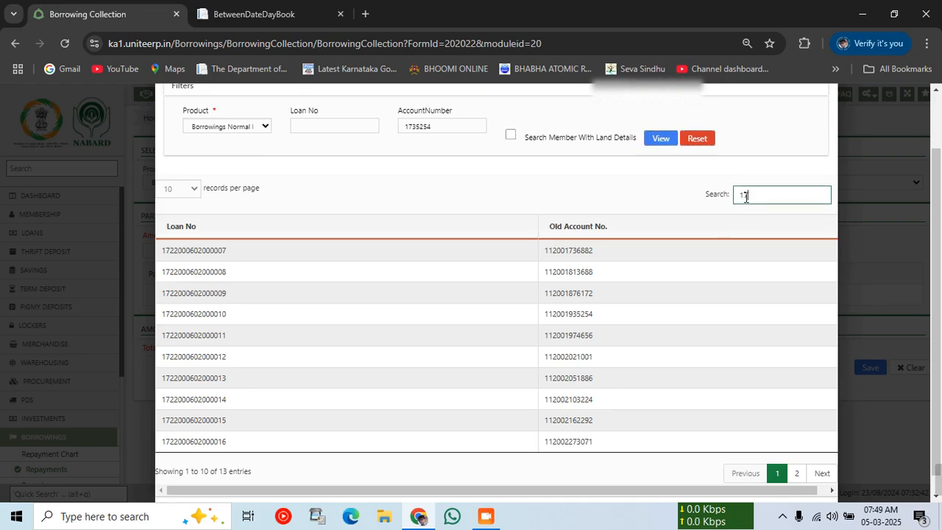
text(35)
key(BackSpace)
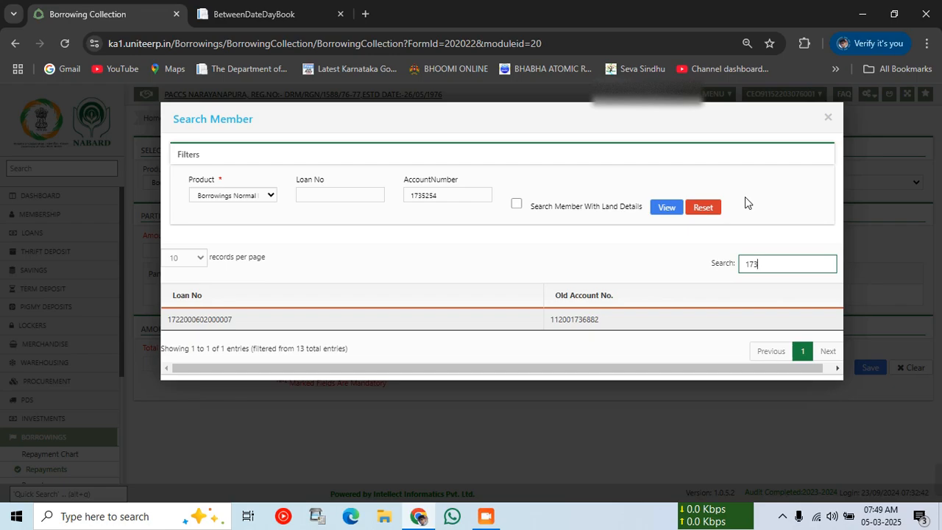
click(591, 320)
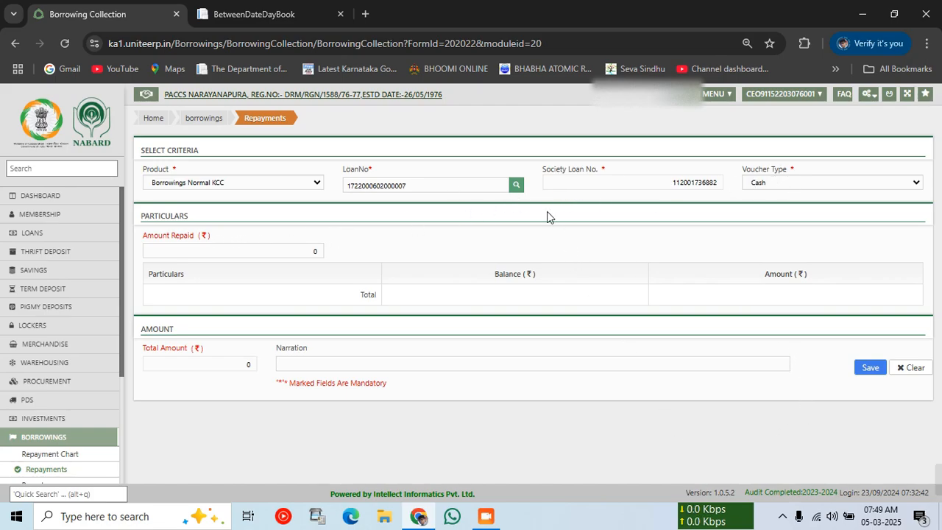
Clear the loaded loan number and dismiss the loan-not-found message.
click(475, 183)
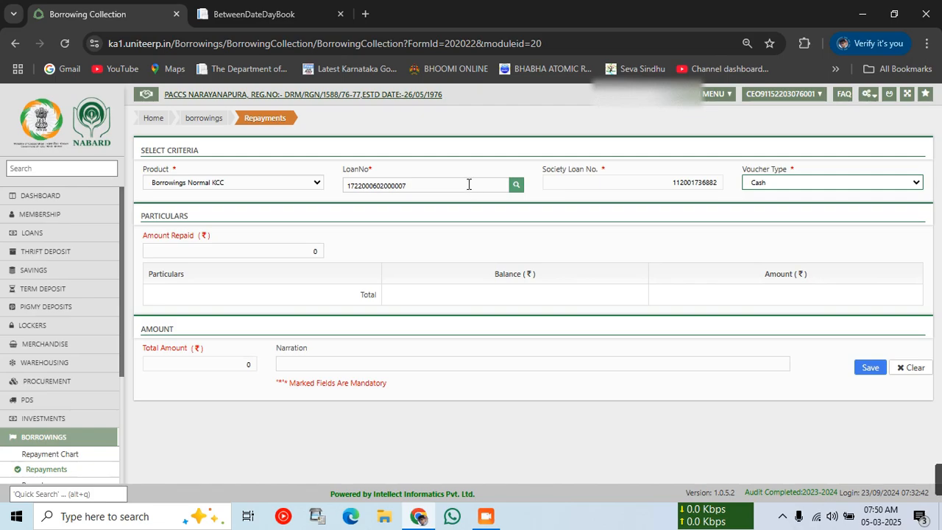
click(517, 189)
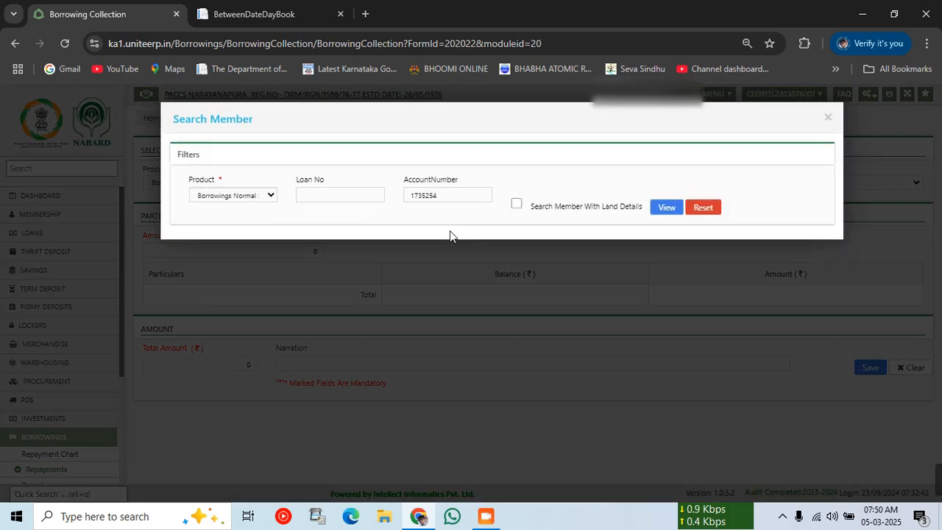
click(829, 121)
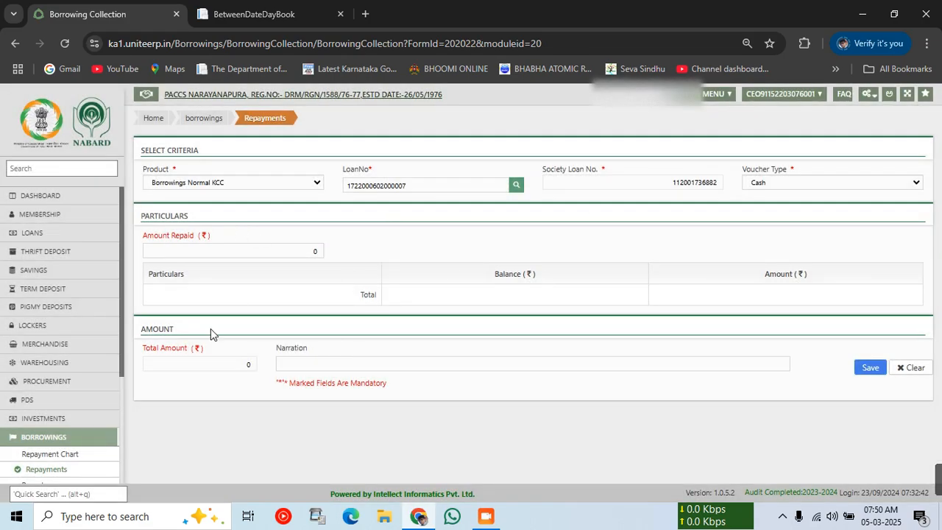
click(442, 182)
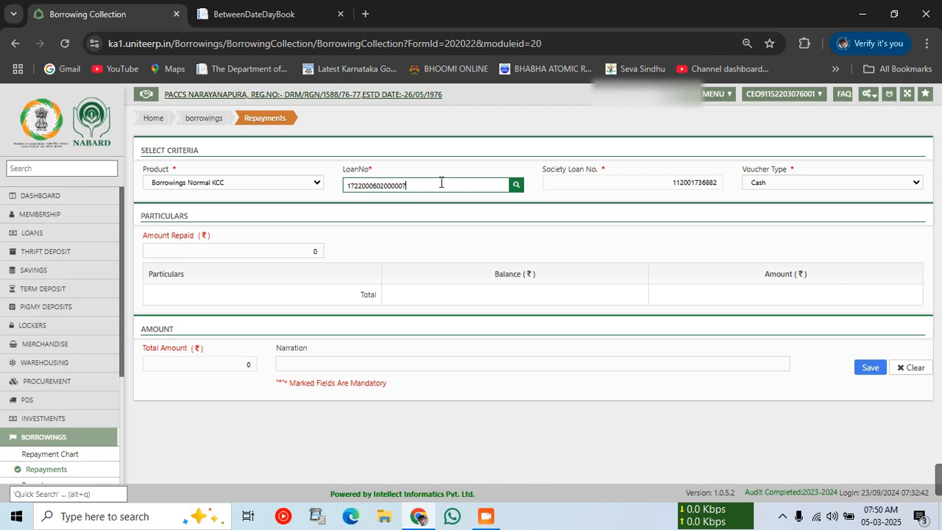
key(BackSpace)
key(BackSpace)
key(BackSpace)
key(BackSpace)
key(BackSpace)
key(BackSpace)
key(BackSpace)
key(BackSpace)
key(BackSpace)
key(BackSpace)
key(BackSpace)
key(BackSpace)
key(BackSpace)
key(BackSpace)
key(BackSpace)
key(BackSpace)
click(519, 184)
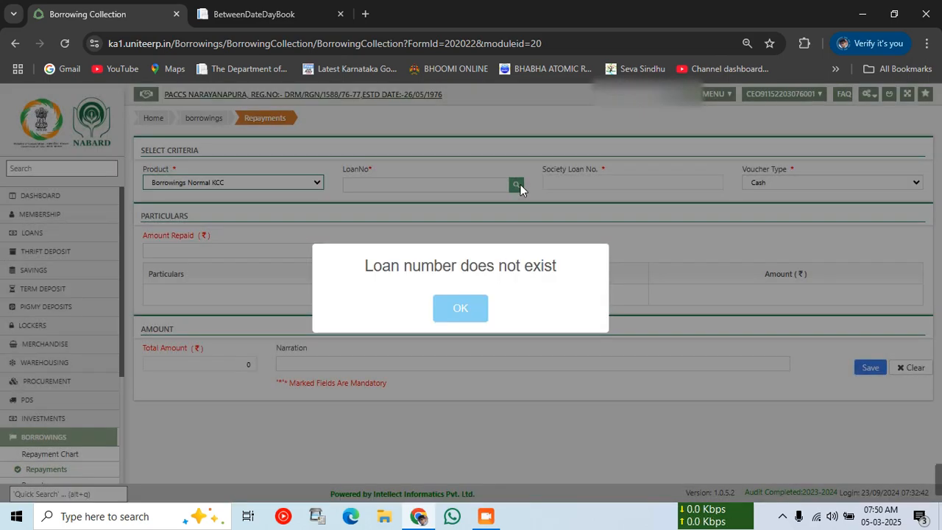
click(486, 303)
Search the product's loans again and load another KCC loan (principal 10319000.00, interest 1308157.00).
click(516, 185)
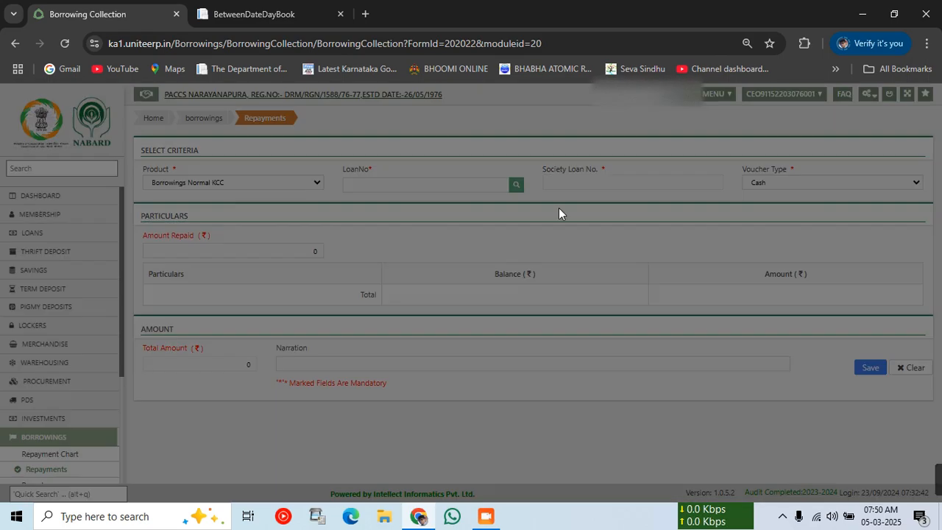
click(456, 193)
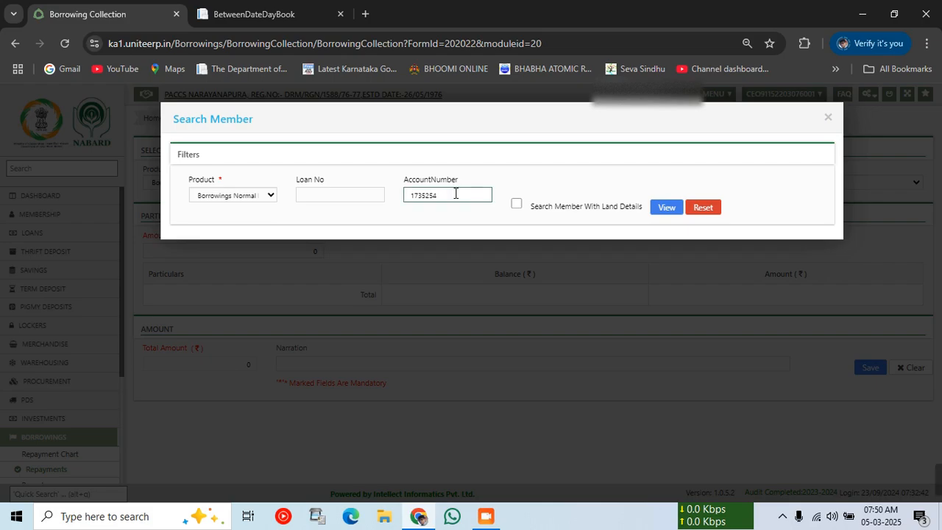
key(BackSpace)
key(BackSpace)
key(BackSpace)
key(BackSpace)
key(BackSpace)
key(BackSpace)
key(BackSpace)
text(1)
click(667, 207)
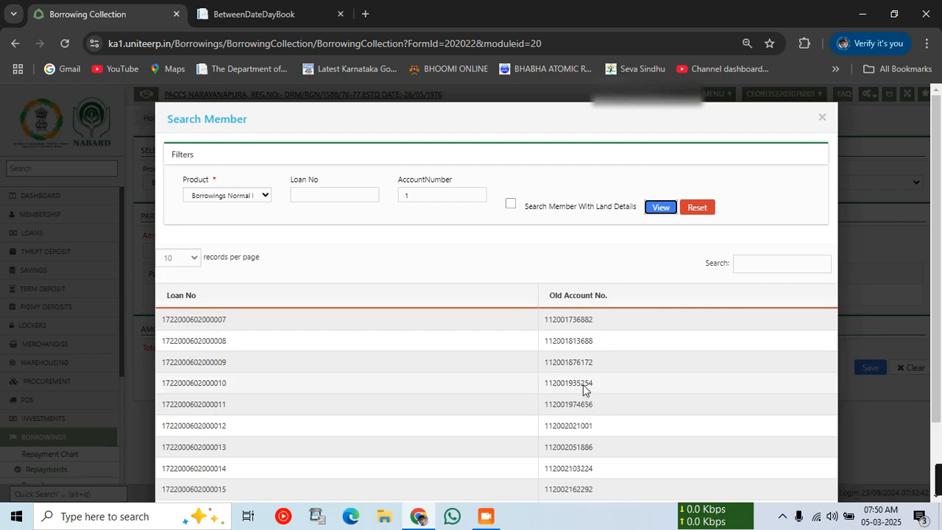
click(583, 385)
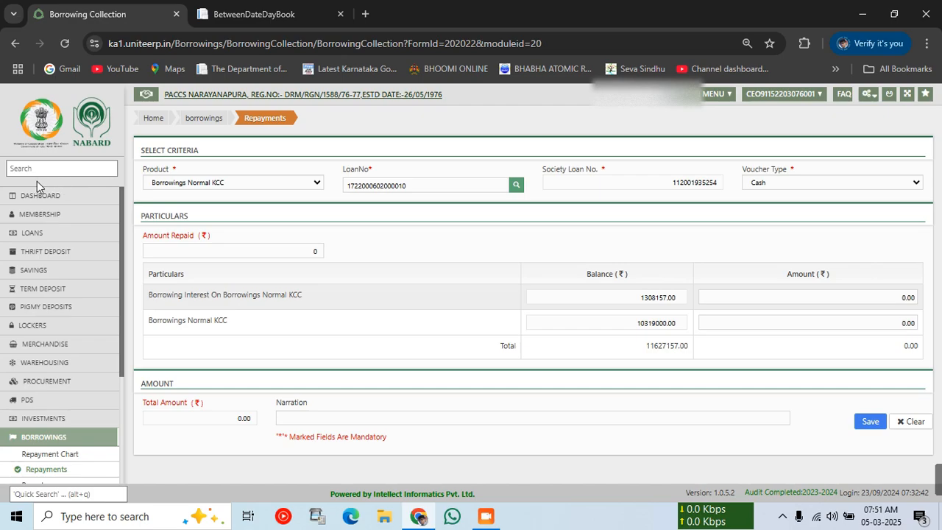
Return to the main dashboard and check the Alerts panel showing Cash on hand 1035280.00.
click(13, 199)
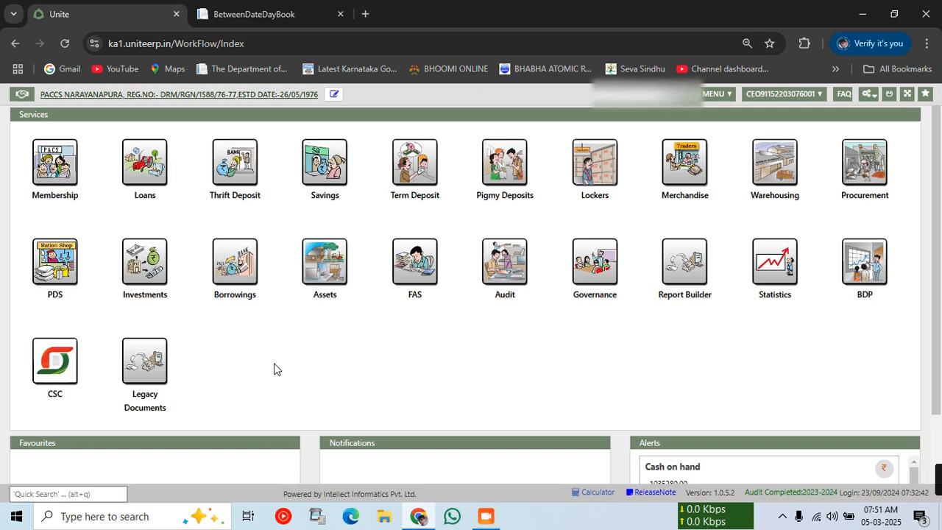
scroll(274, 364, down, 1)
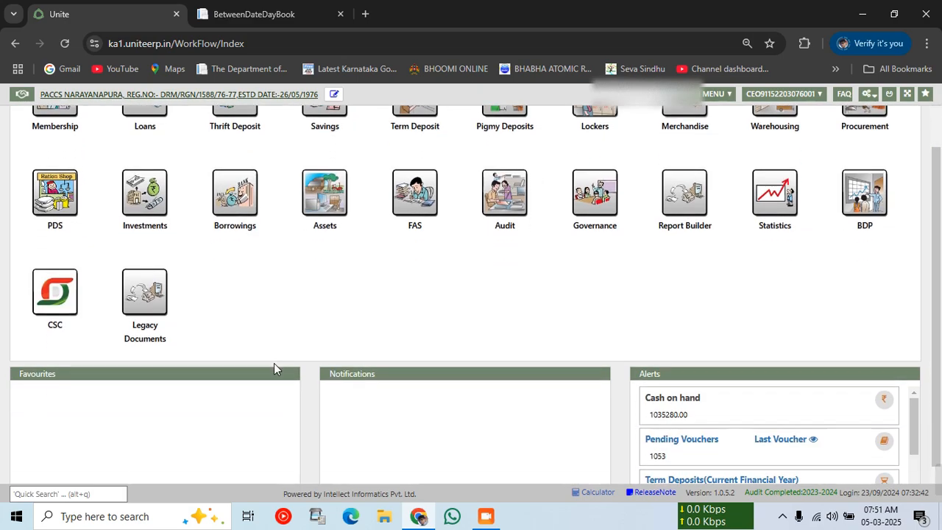
scroll(485, 311, up, 1)
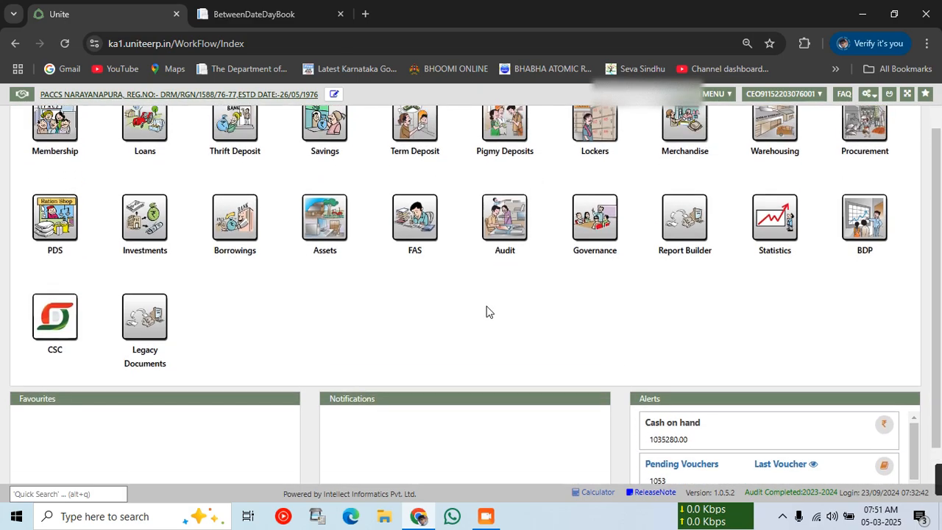
scroll(675, 346, down, 3)
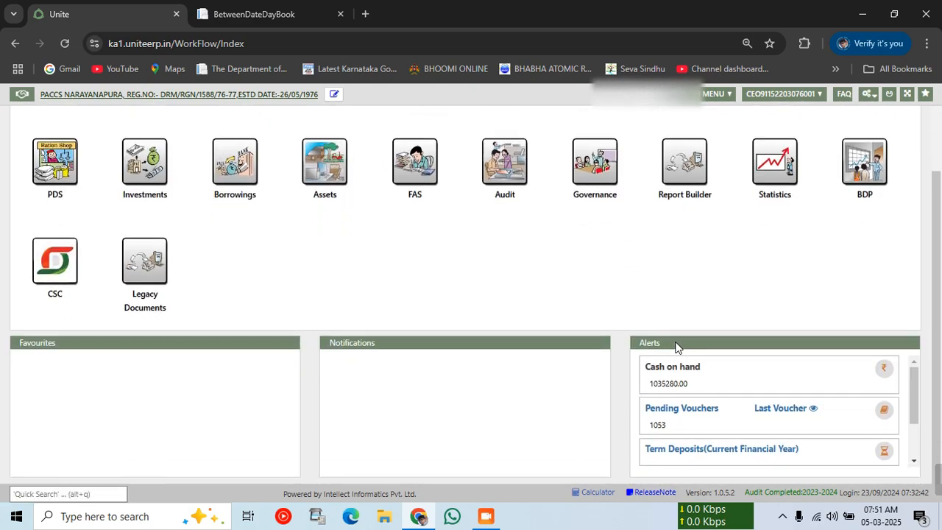
scroll(682, 429, up, 1)
scroll(681, 429, up, 1)
scroll(604, 394, up, 2)
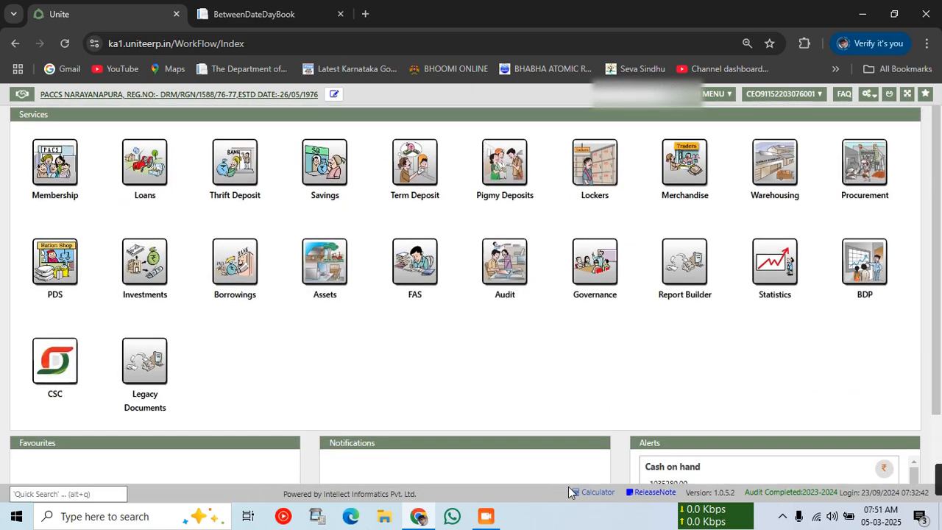